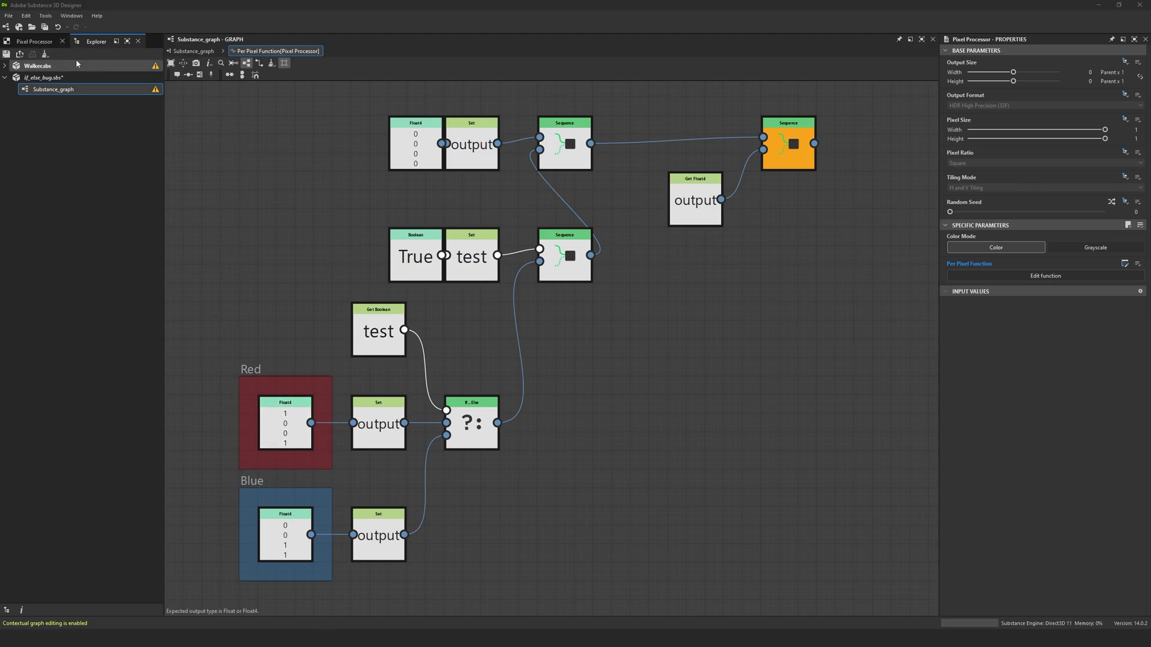
Step: Bring up the output preview of the Pixel Processor
left_click(34, 41)
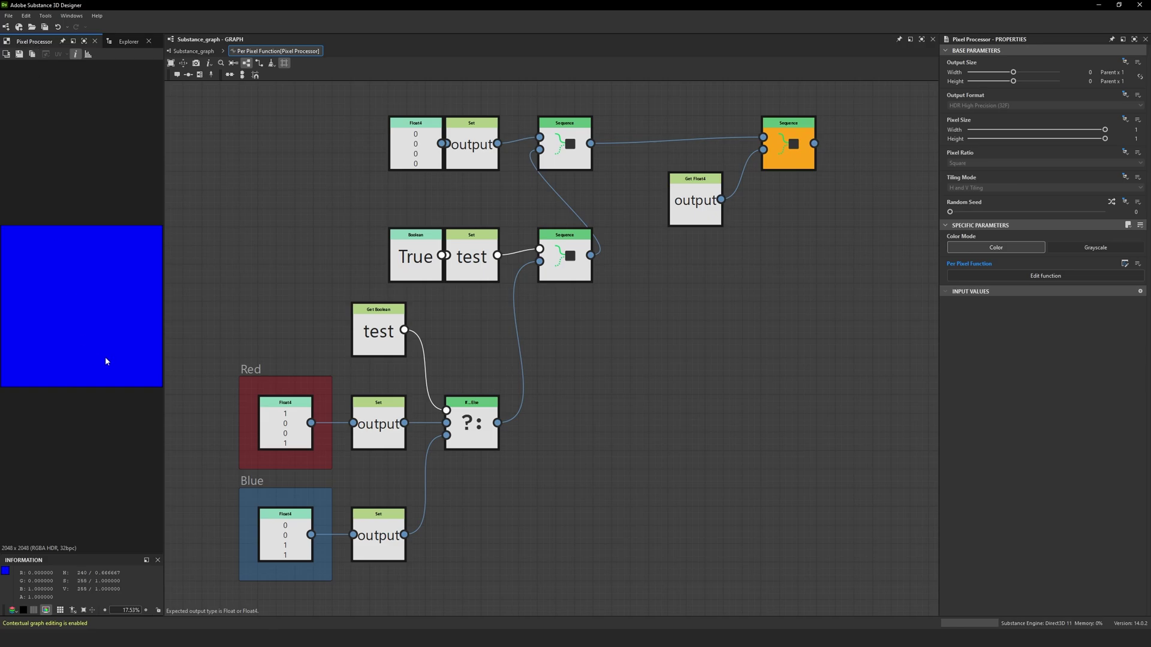
left_click(293, 280)
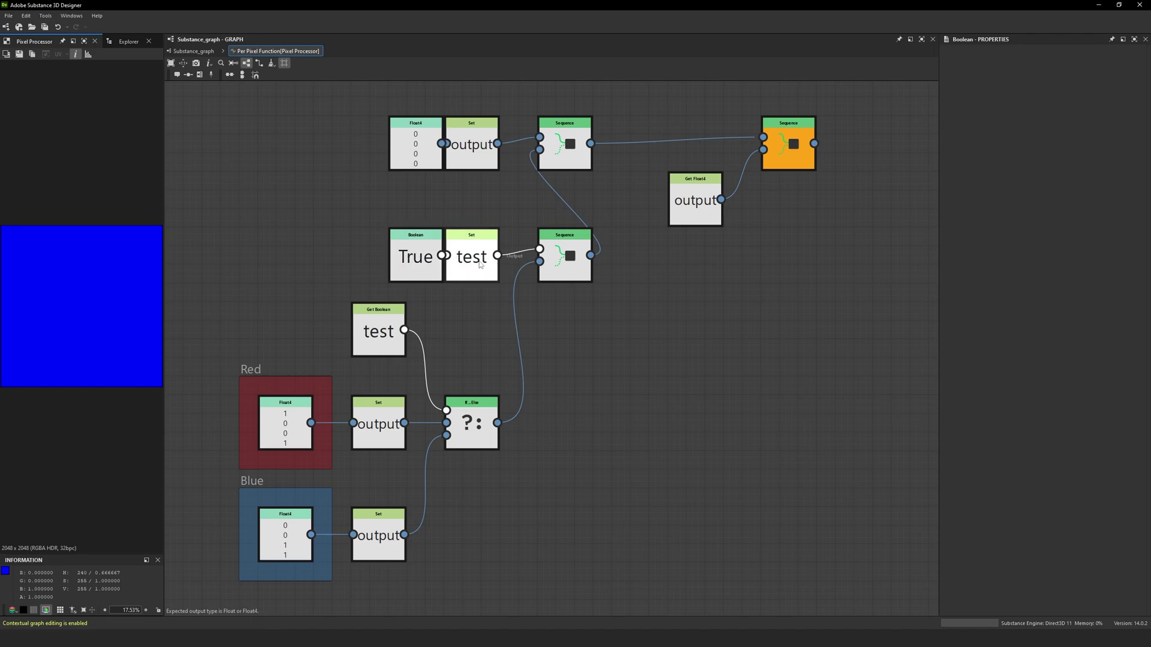
Step: Try a duplicate of the True Boolean node as the If...Else condition, and undo the duplication and connection
left_click(407, 271)
key("ctrl+d")
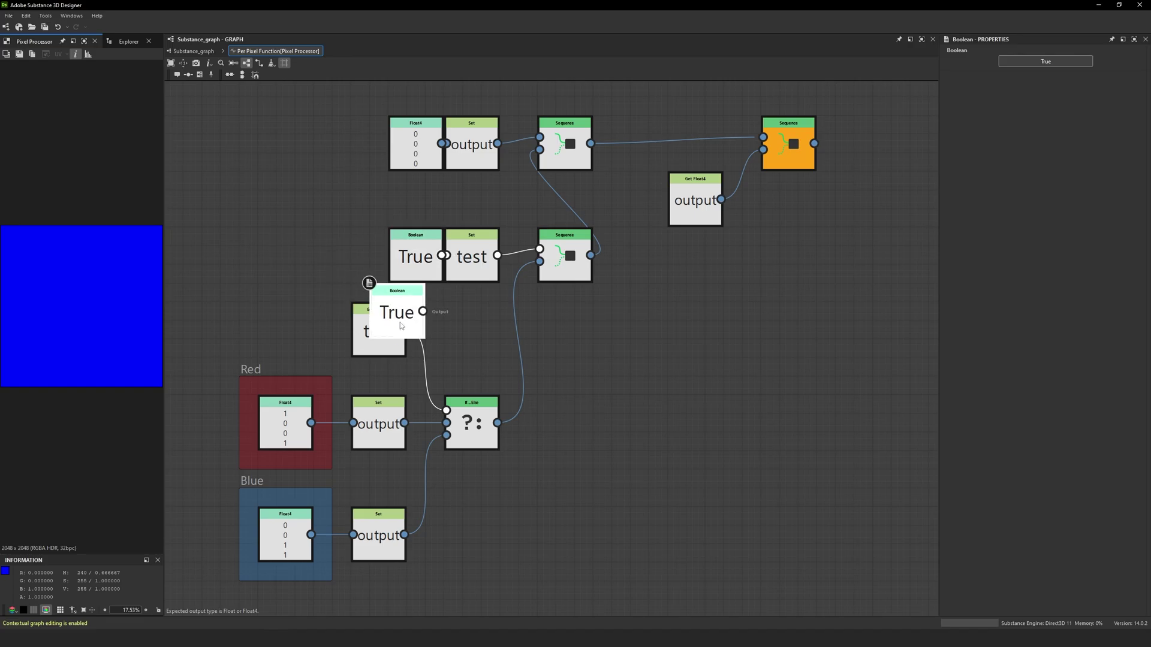
left_click(473, 344)
left_click_drag(500, 331, 466, 402)
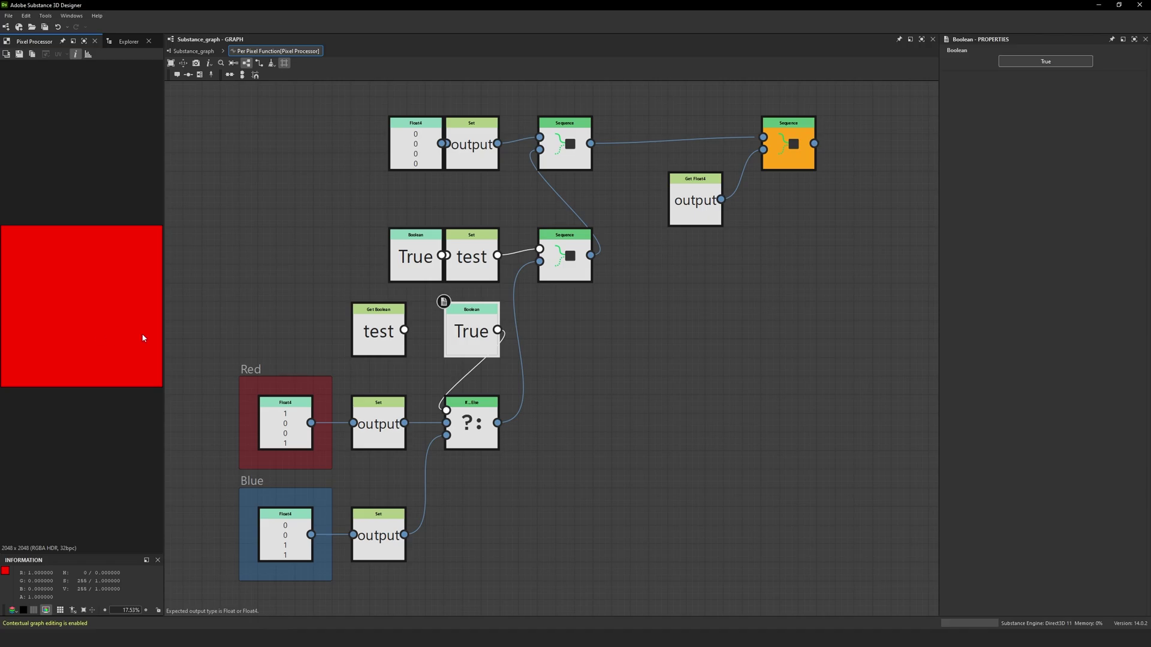
key("ctrl+z")
key("ctrl+z")
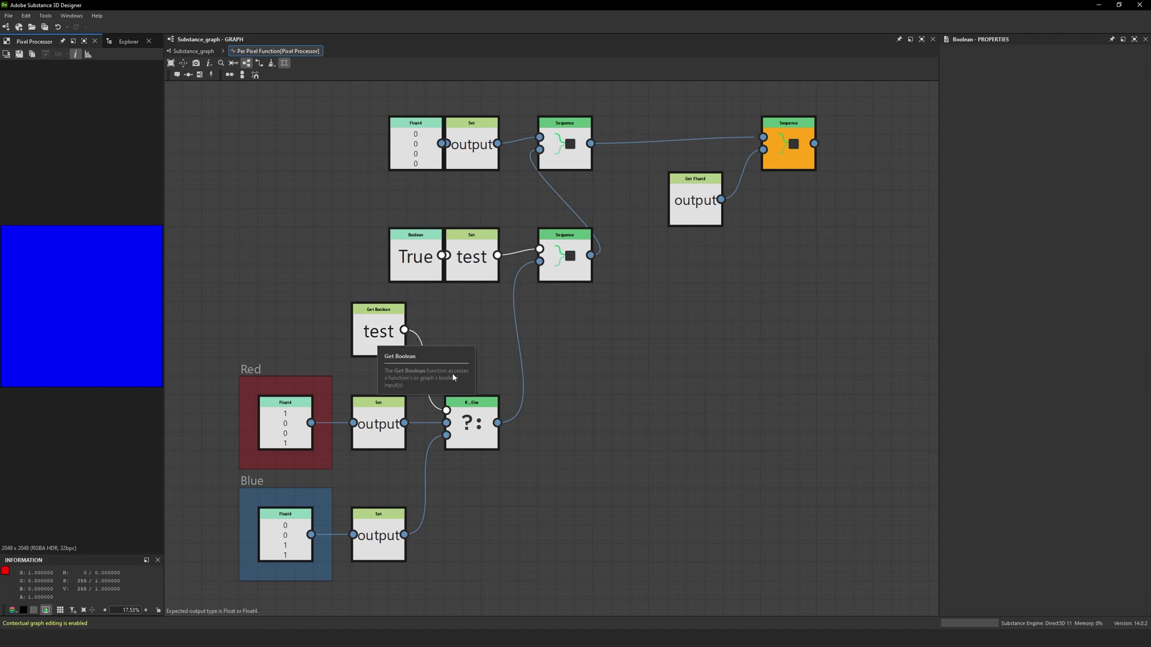
Step: Paste a copy of the Get Boolean node below the Get Float4 node and make it read the variable test
key("ctrl+v")
left_click_drag(665, 282, 678, 293)
left_click(996, 58)
left_click(996, 69)
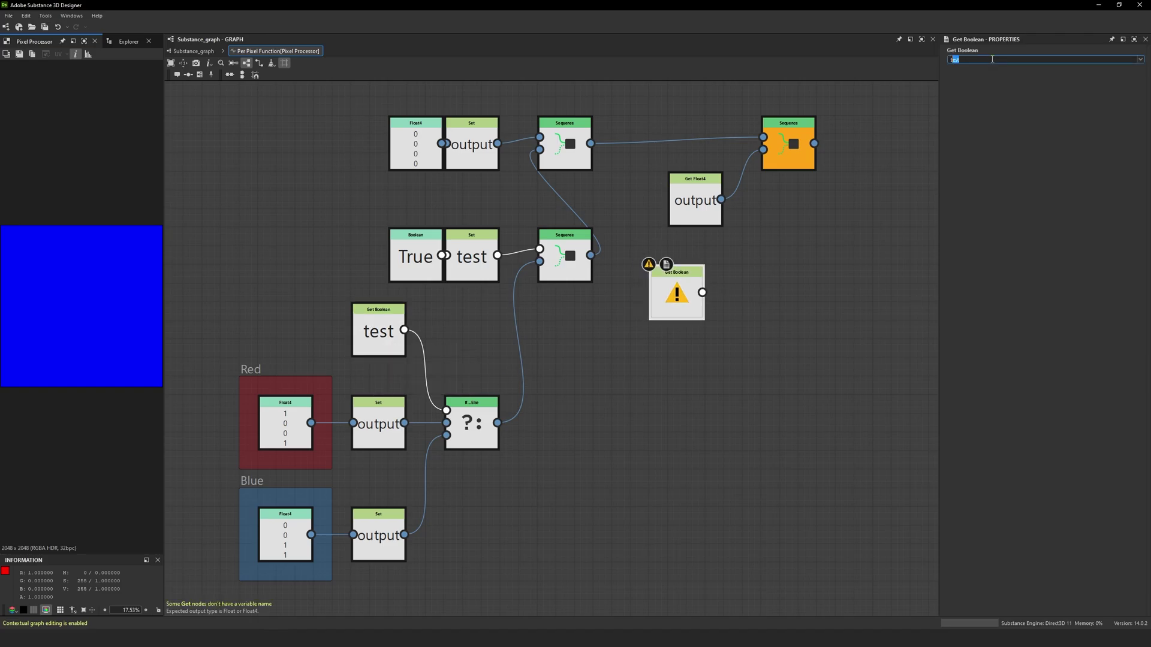
Step: Add a Boolean to Float1 node after the new Get Boolean node and connect it to the final Sequence's second input
key("space")
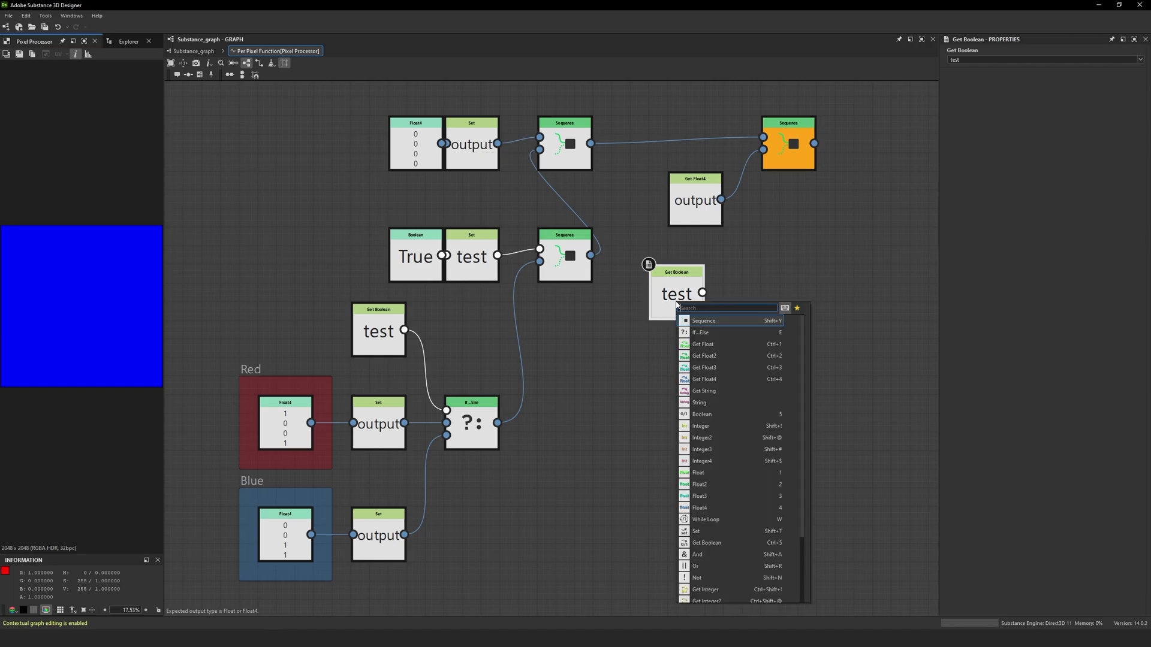
type("boolean")
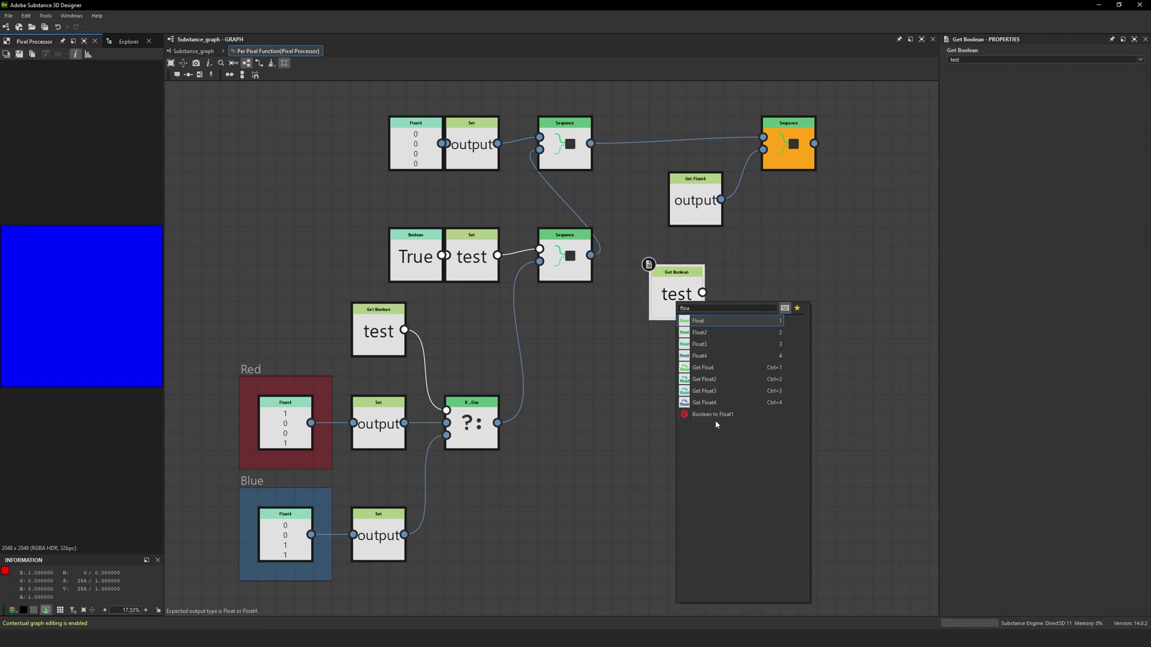
left_click(714, 420)
left_click_drag(796, 293, 778, 156)
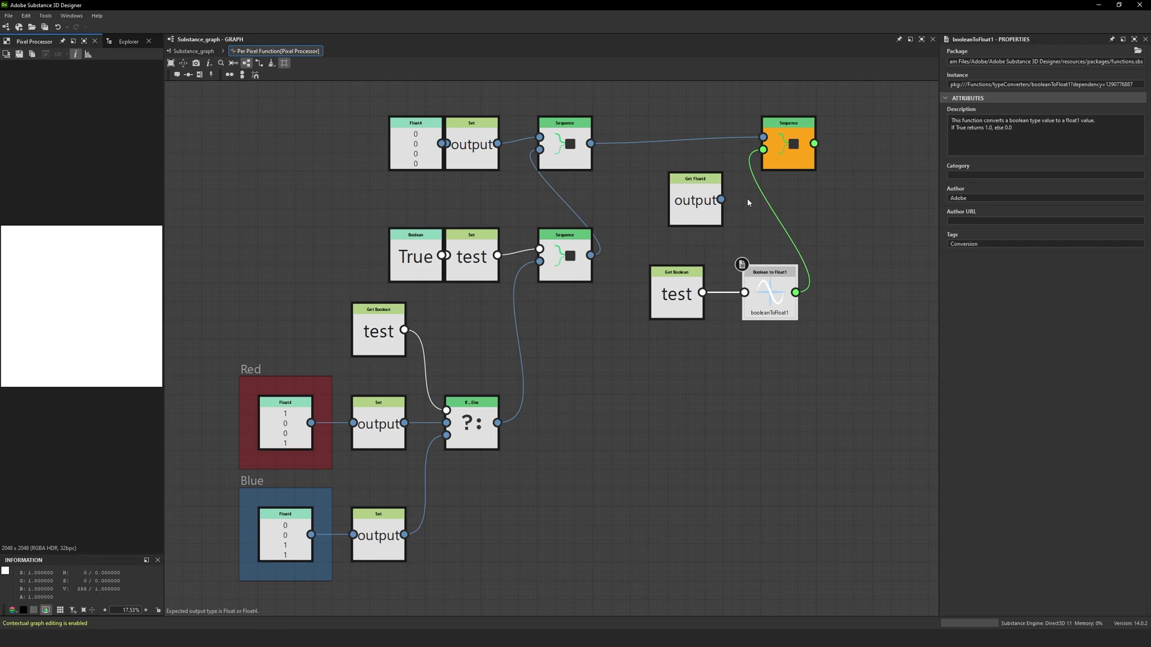
Step: Undo the added Get Boolean and Boolean to Float1 nodes and the rewiring of the final Sequence
key("ctrl+z")
key("ctrl+z")
key("ctrl+z")
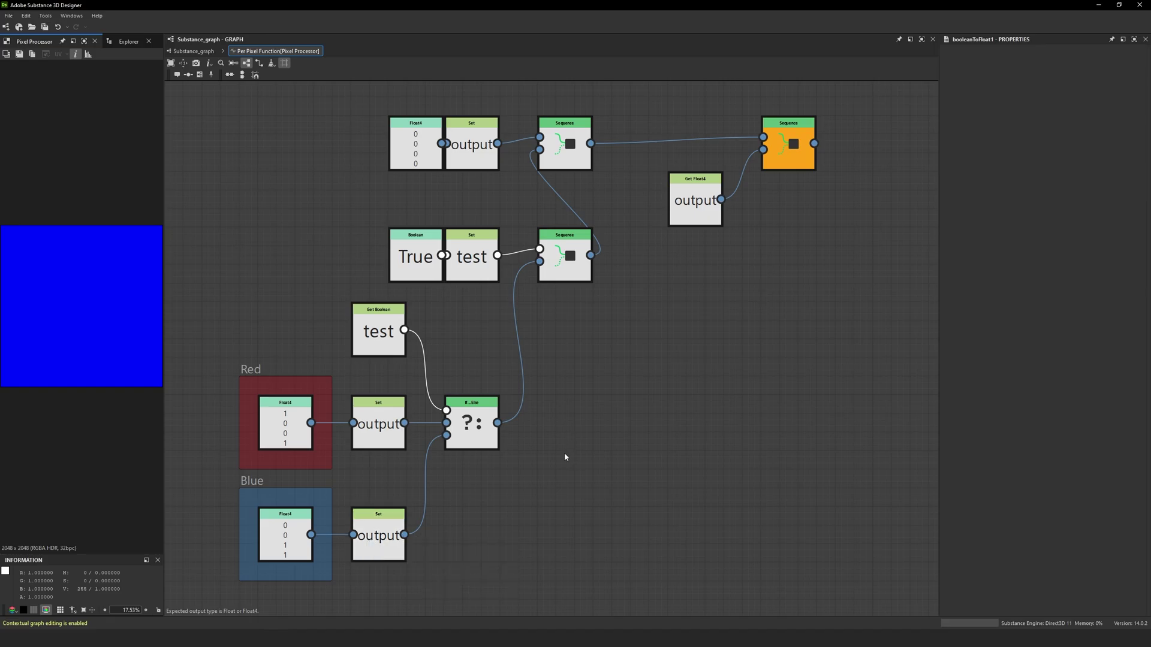
Step: Open the middle Pixel Processor's per-pixel function and inspect where count, output and test are initialised
key("Escape")
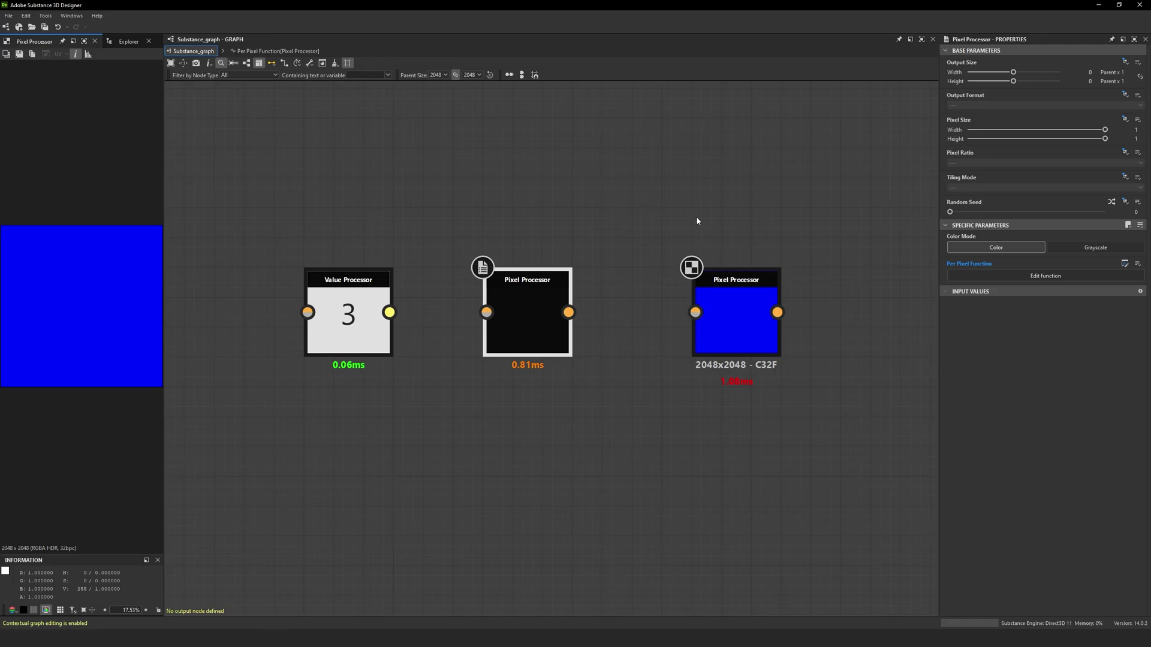
left_click(1005, 276)
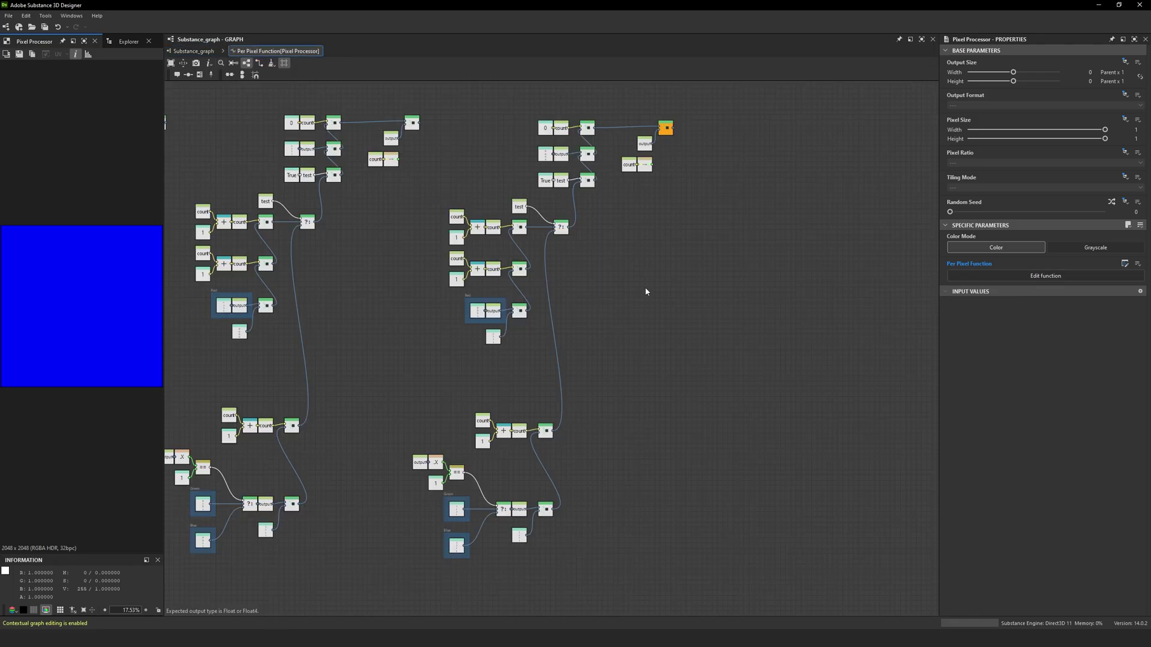
middle_click_drag(610, 275, 630, 274)
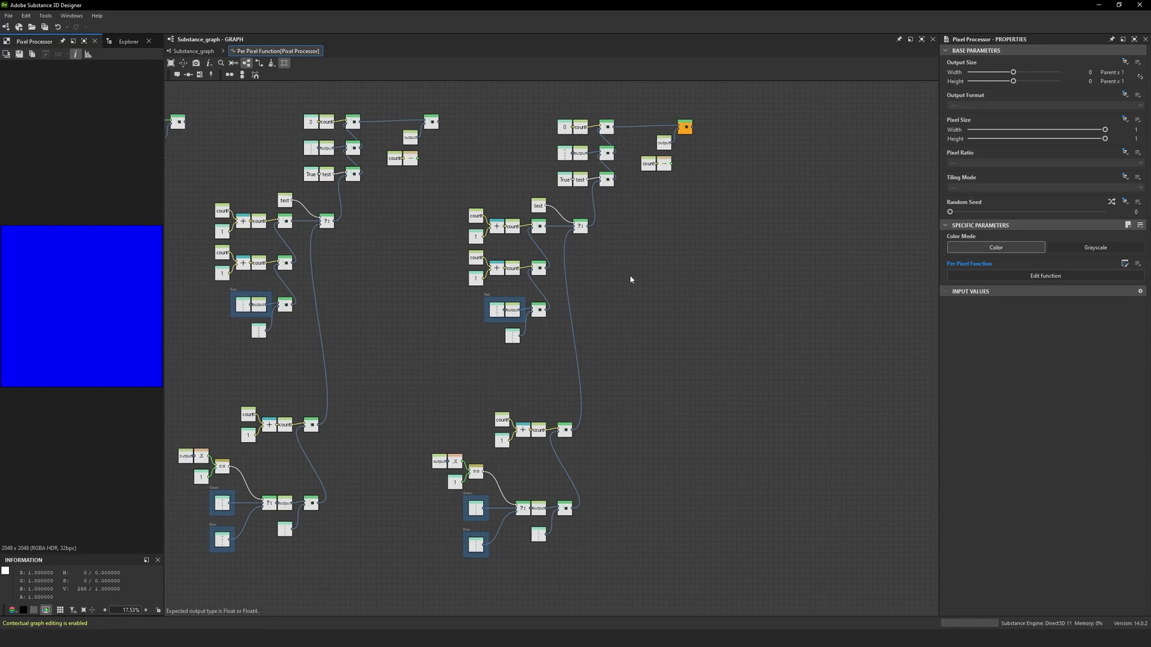
scroll(629, 275, "up", 5)
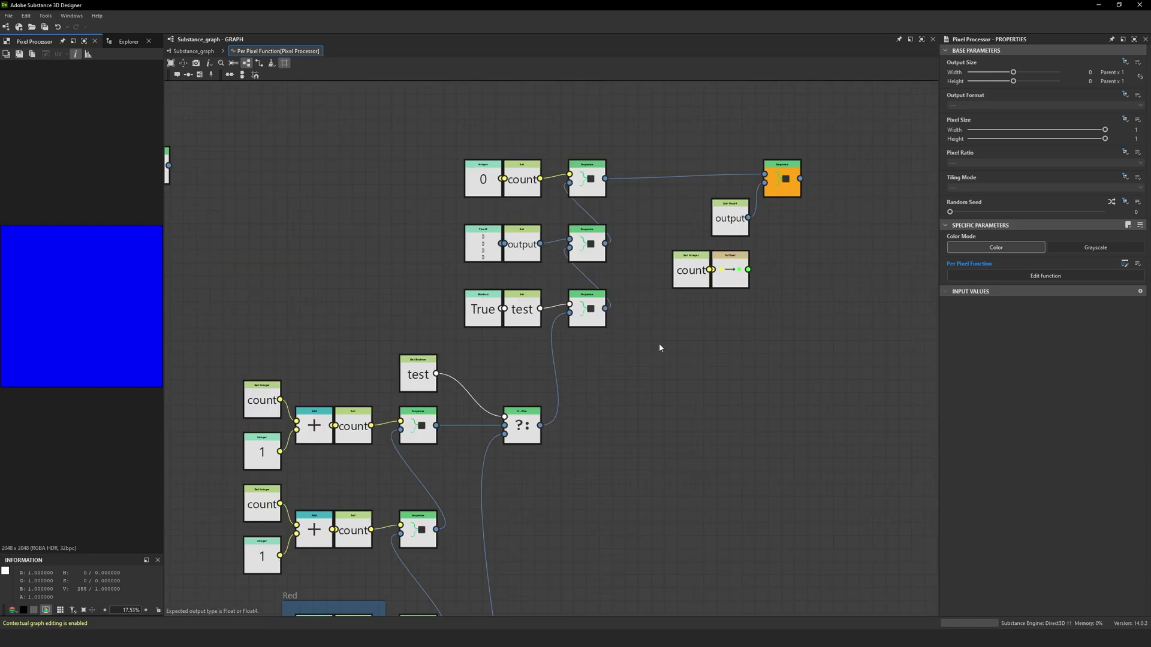
scroll(658, 343, "up", 1)
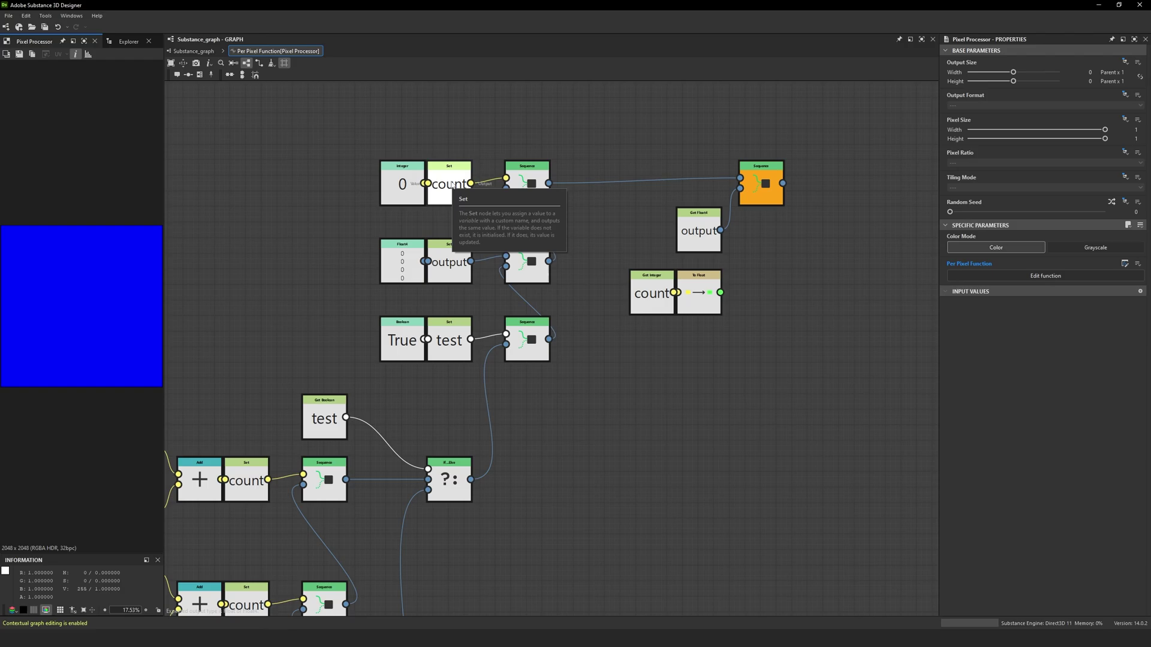
Step: Examine both If...Else branches, including the count increments, the Red output and the Green/Blue comparison
middle_click_drag(438, 435, 342, 328)
scroll(432, 264, "down", 2)
scroll(433, 263, "down", 2)
left_click_drag(341, 328, 627, 525)
scroll(537, 344, "up", 3)
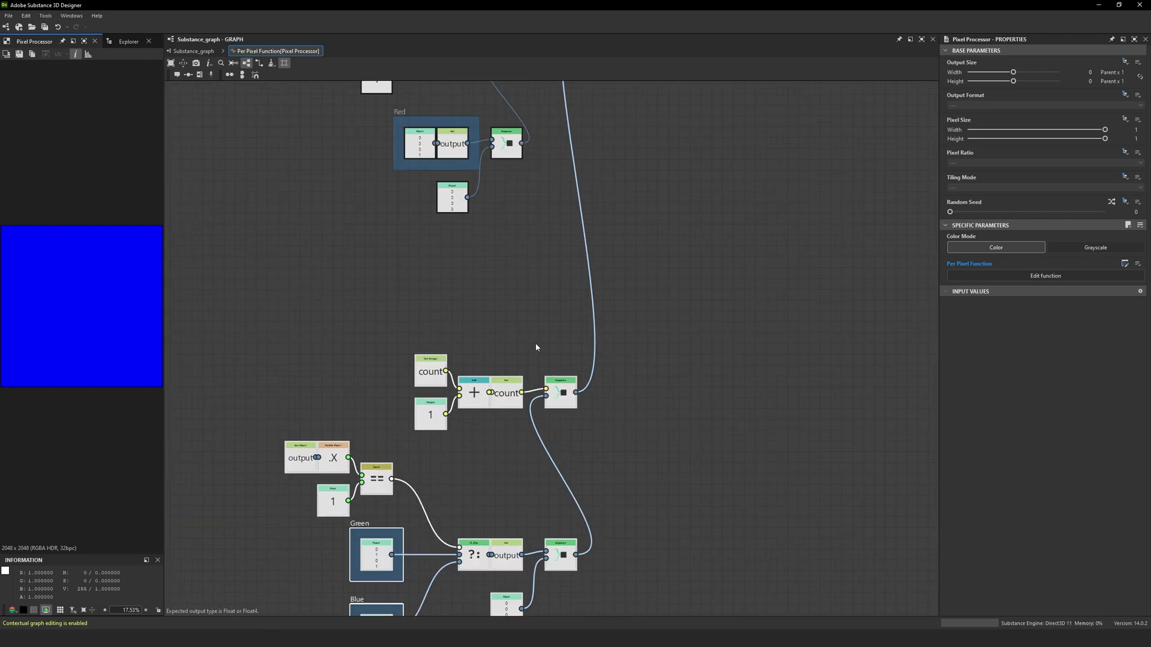
middle_click_drag(582, 384, 571, 278)
scroll(550, 209, "down", 5)
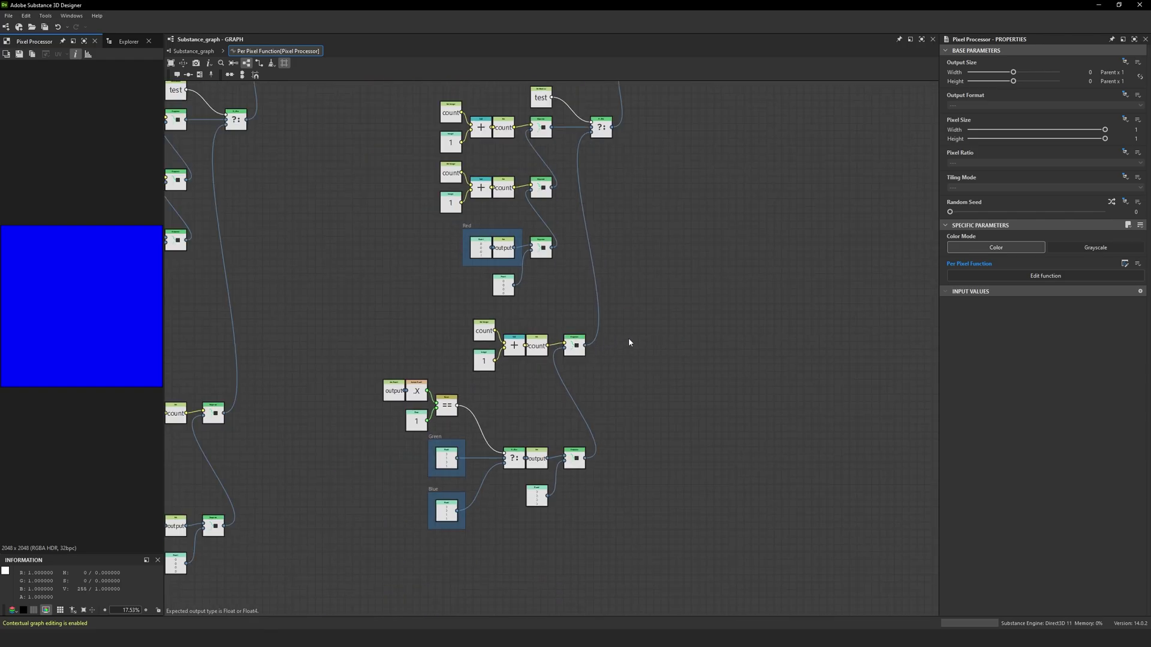
middle_click_drag(658, 297, 621, 433)
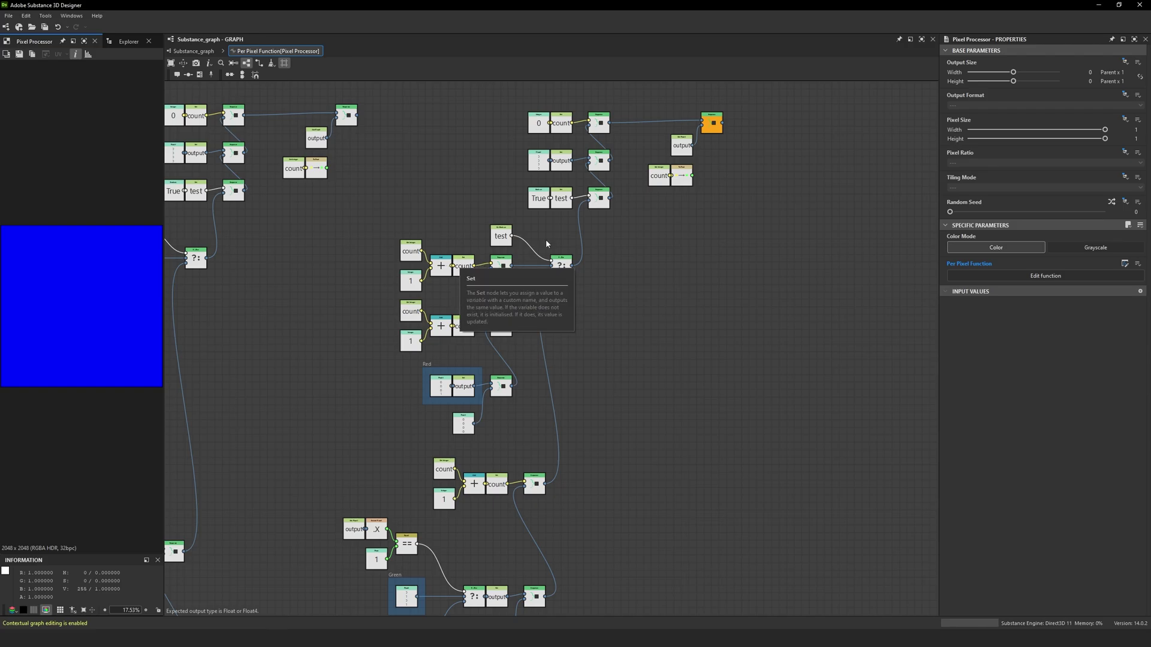
middle_click_drag(546, 239, 551, 314)
scroll(606, 275, "up", 1)
Step: Return to the main graph and preview the middle Pixel Processor's output
left_click(129, 42)
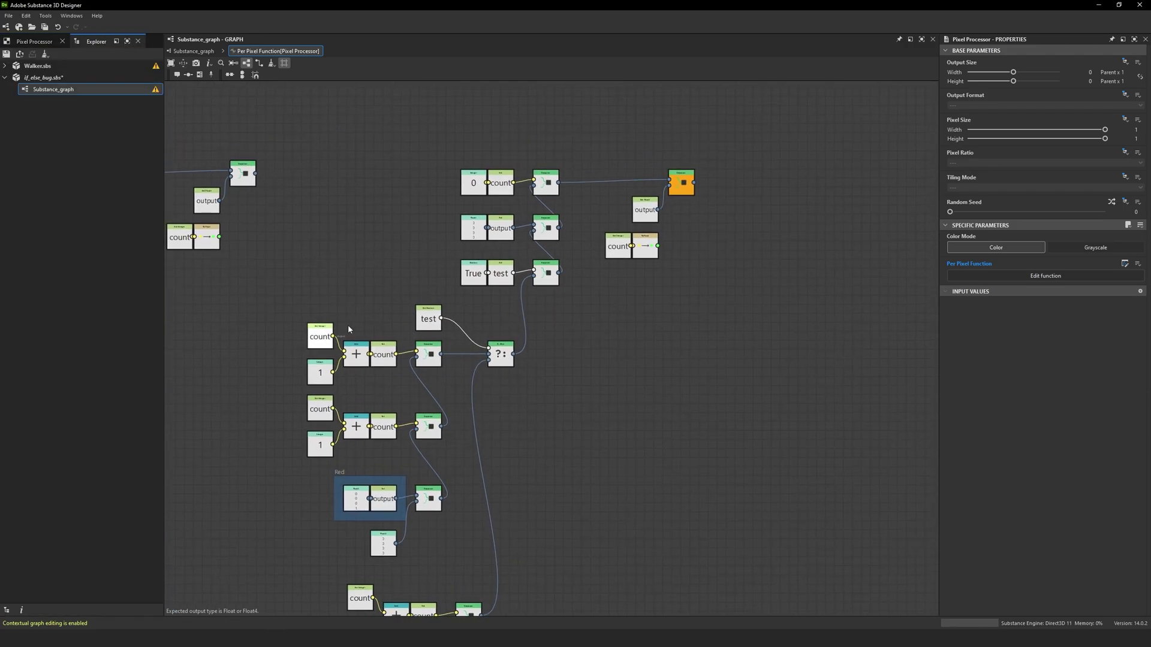
left_click(34, 42)
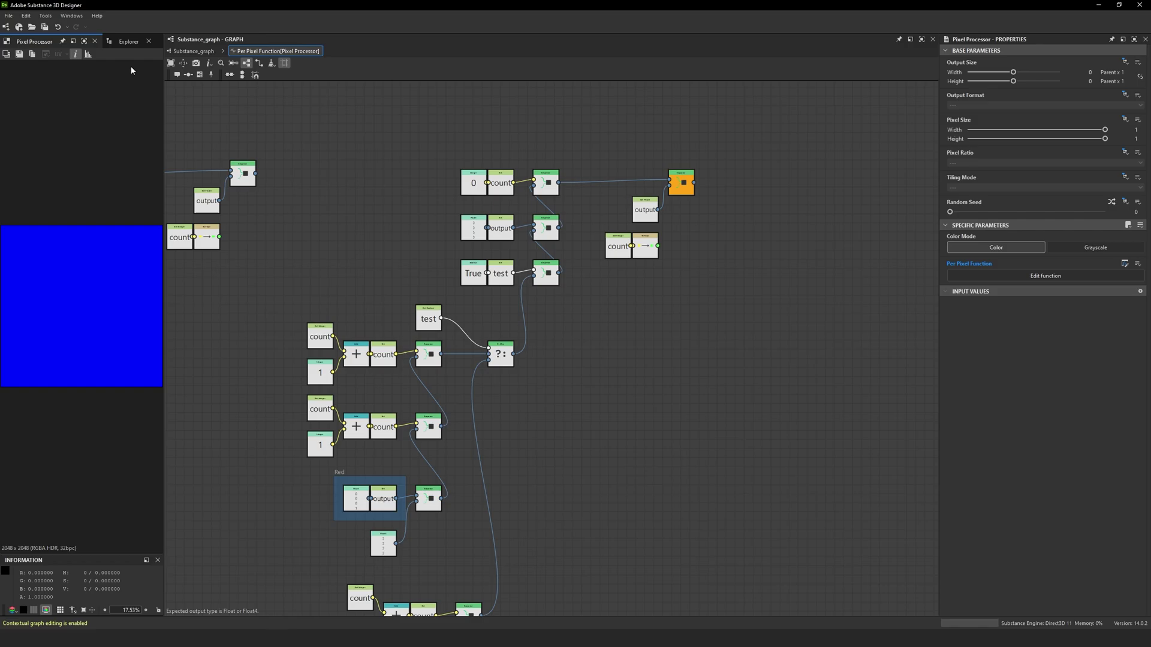
left_click(193, 51)
double_click(528, 317)
Step: Set the first component of the Float4 node in the Red frame to 1
scroll(444, 397, "up", 4)
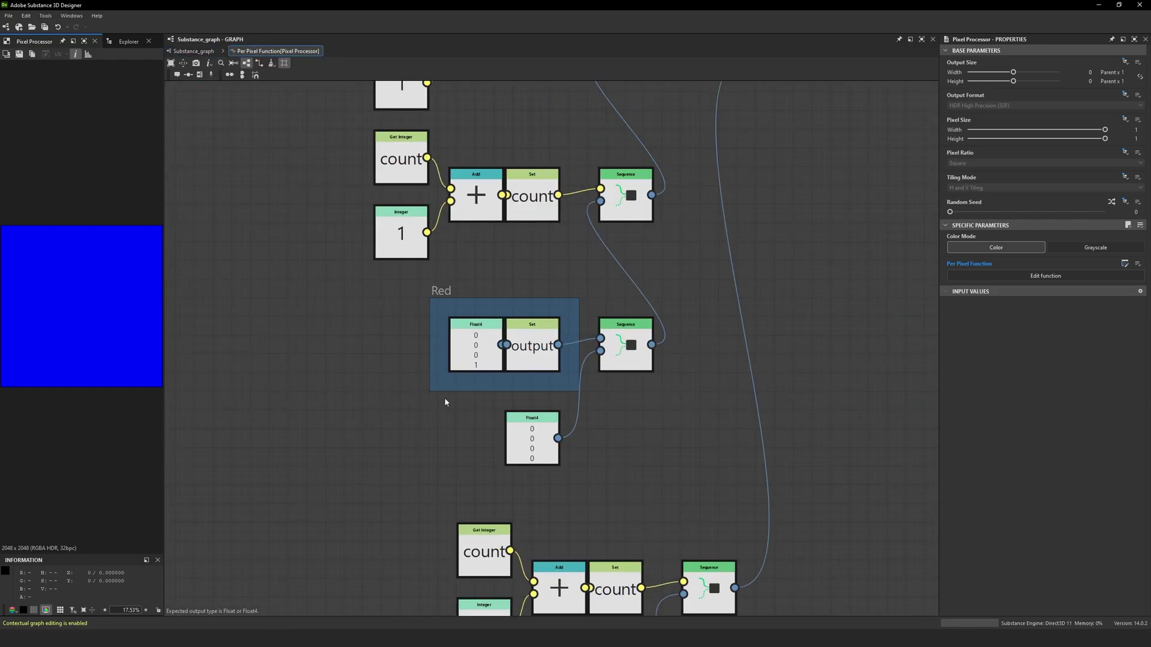
left_click(492, 329)
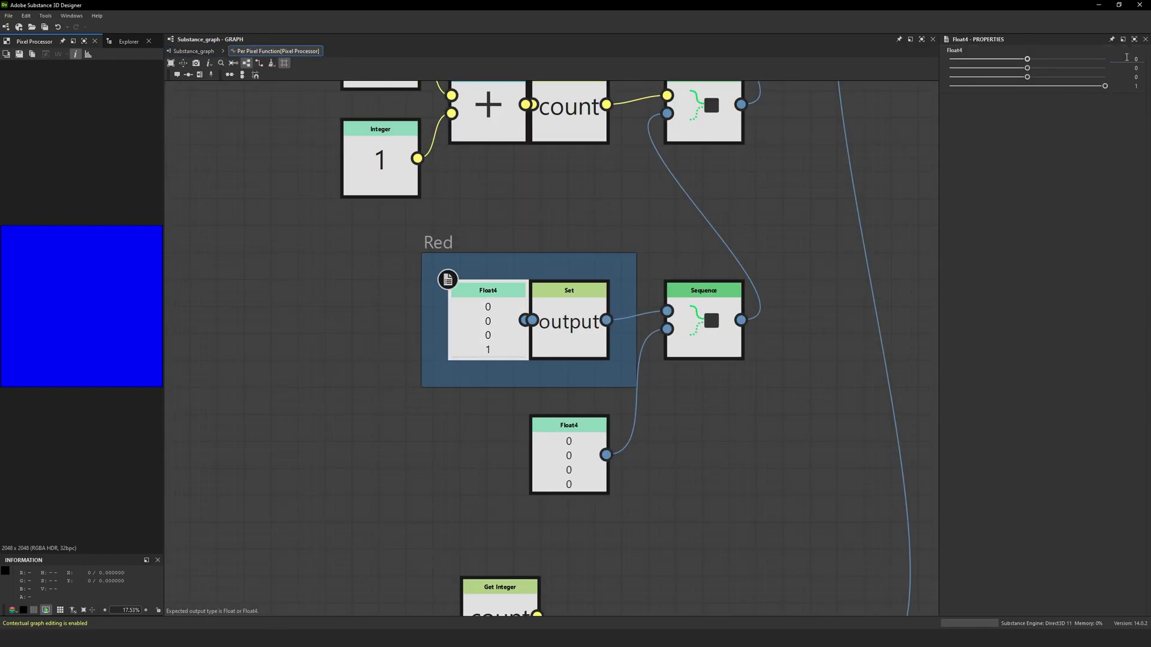
type("1")
key("Return")
scroll(676, 231, "down", 3)
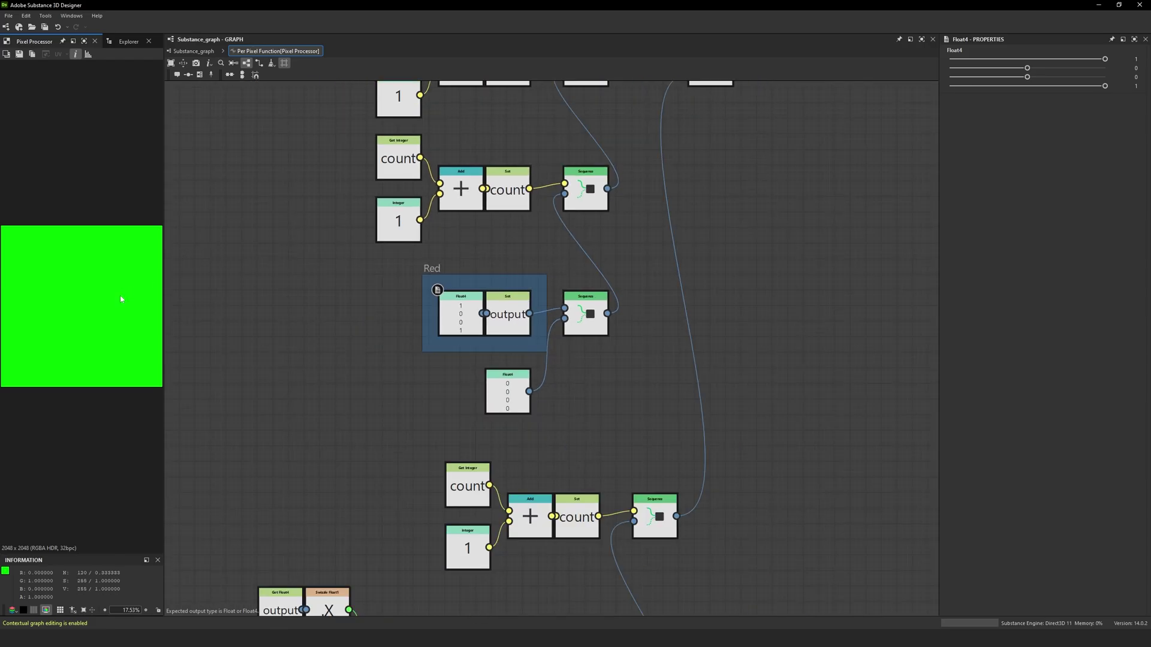
Step: Examine the count increments in the true branch and the Set node that initialises count
scroll(263, 372, "down", 1)
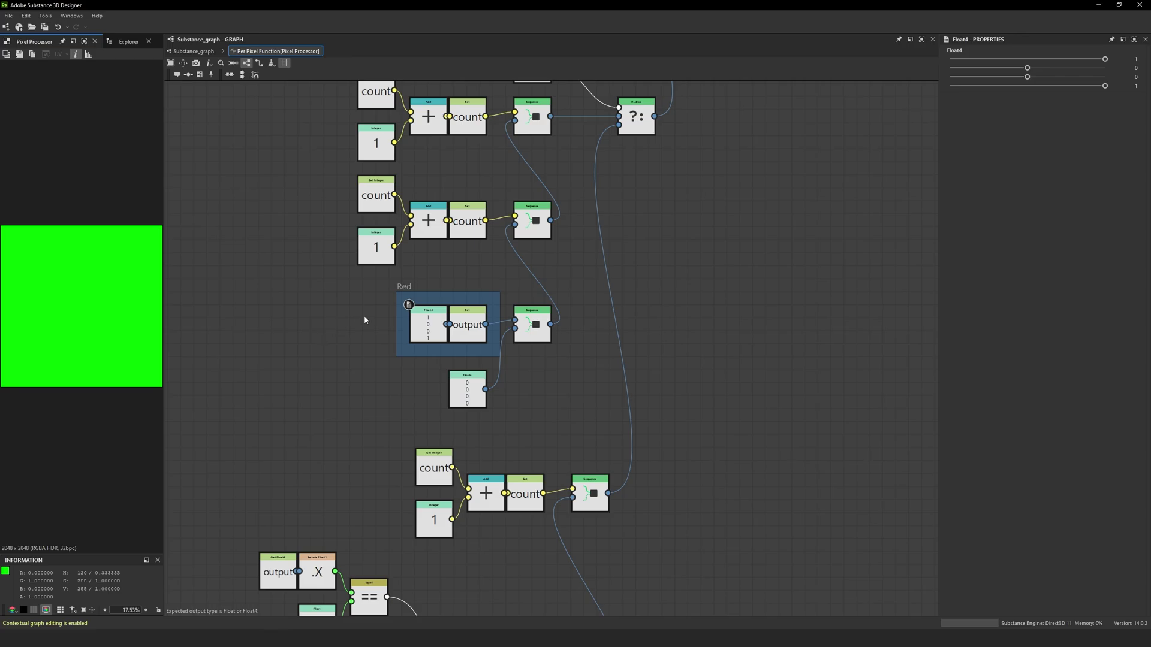
middle_click_drag(328, 297, 339, 356)
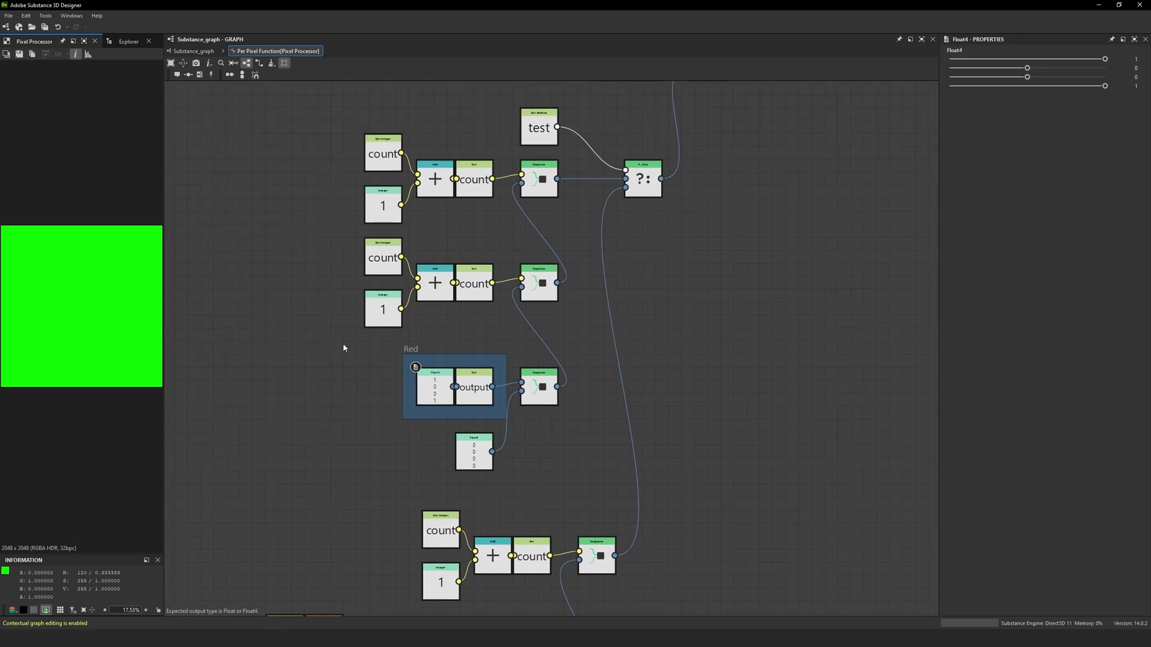
scroll(365, 440, "down", 1)
middle_click_drag(372, 259, 377, 296)
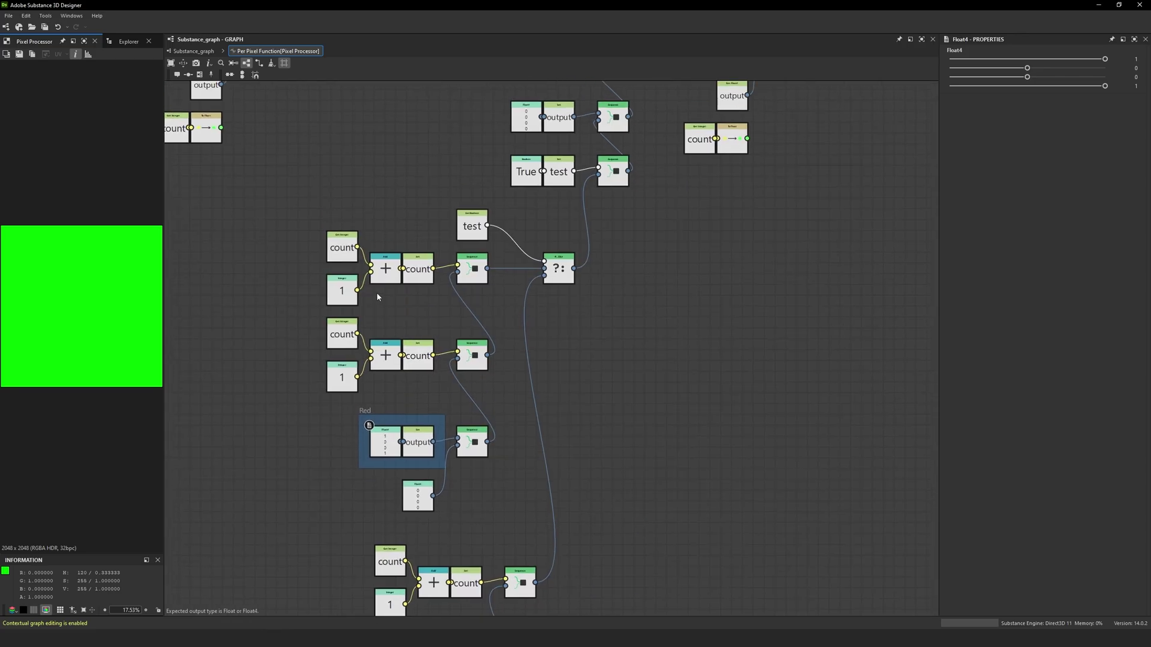
mouse_move(418, 278)
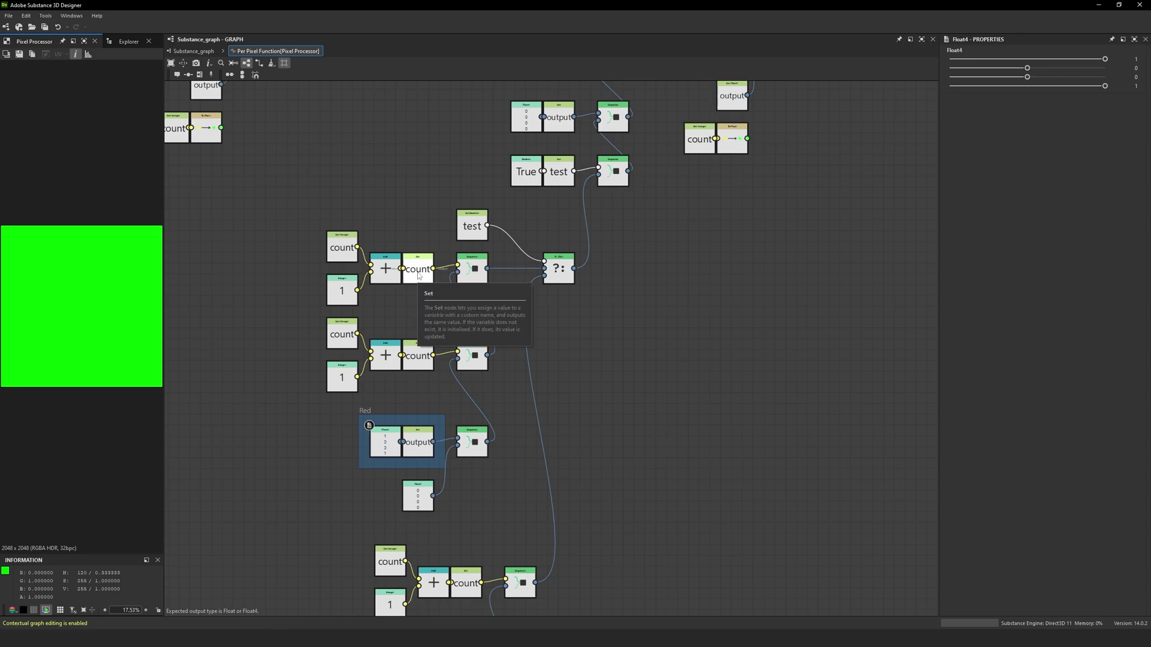
middle_click_drag(418, 276, 423, 331)
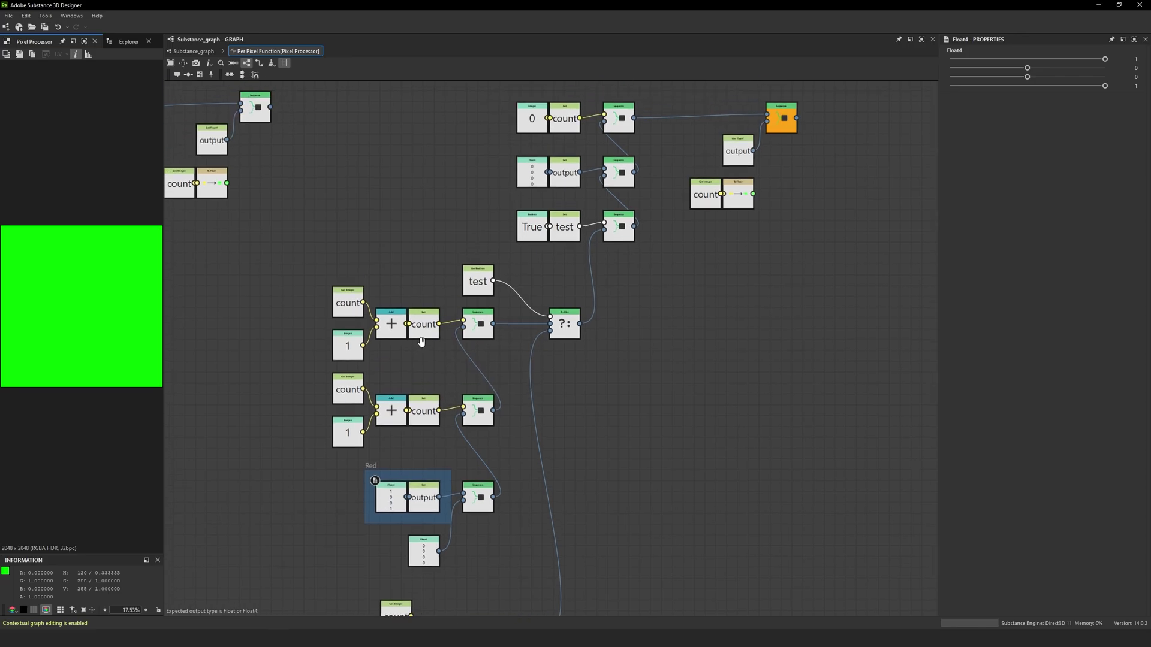
left_click(569, 129)
scroll(569, 130, "down", 1)
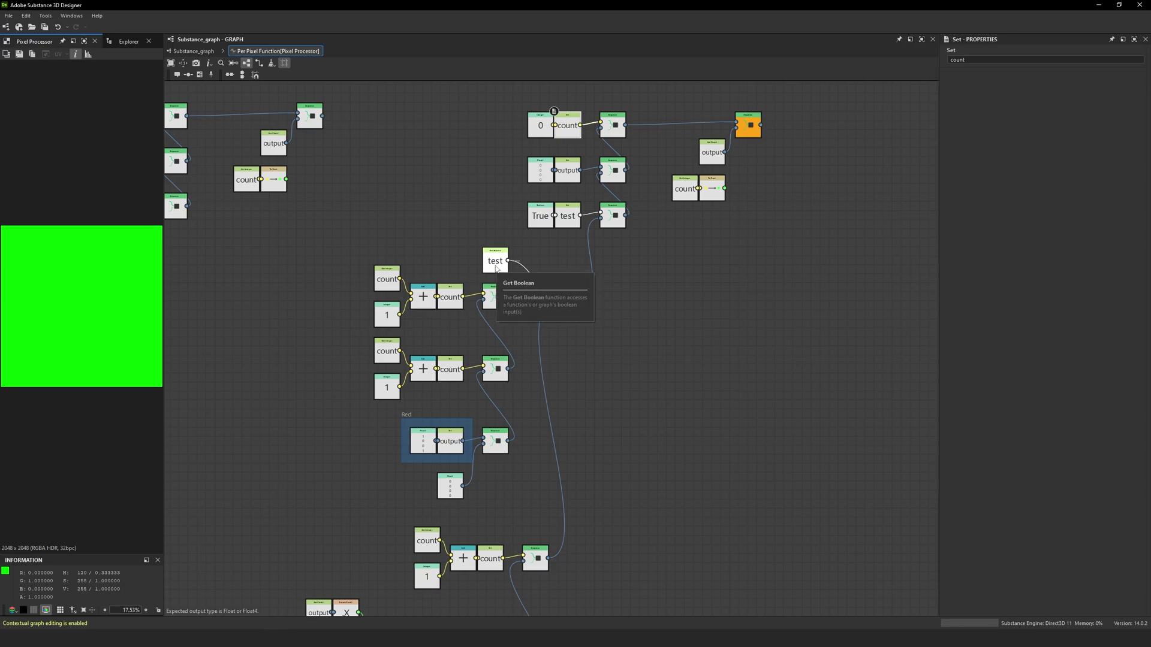
mouse_move(448, 307)
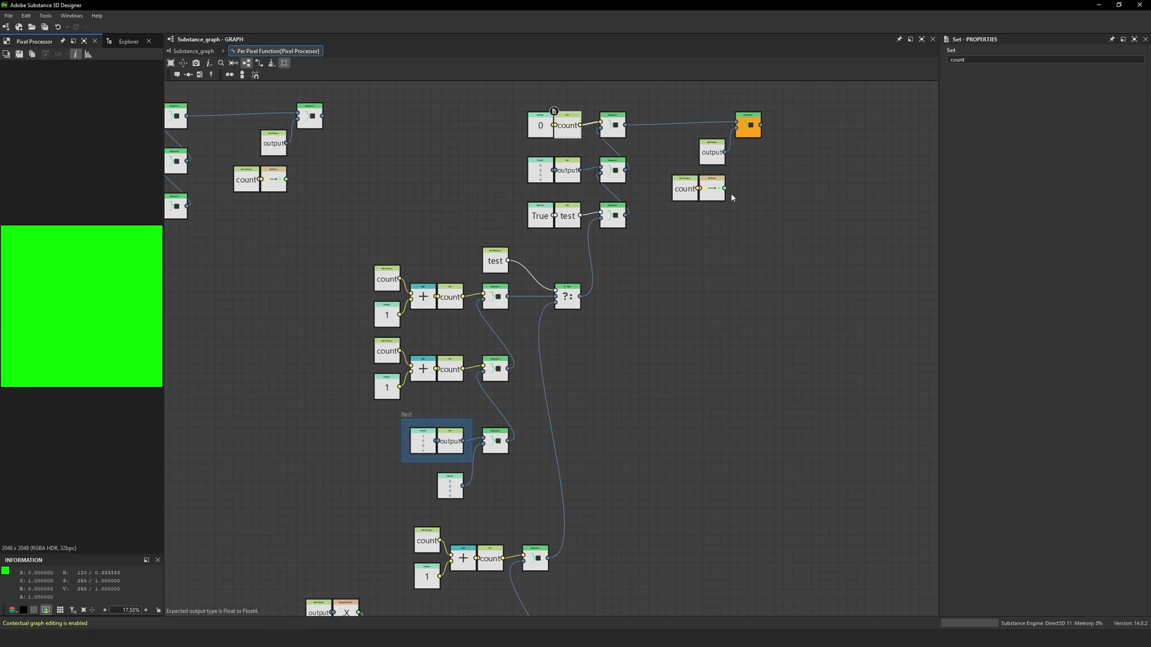
Step: Preview the count value by connecting its To Float node to the final Sequence, and reconnect the output Get Float4 node
left_click_drag(724, 188, 747, 138)
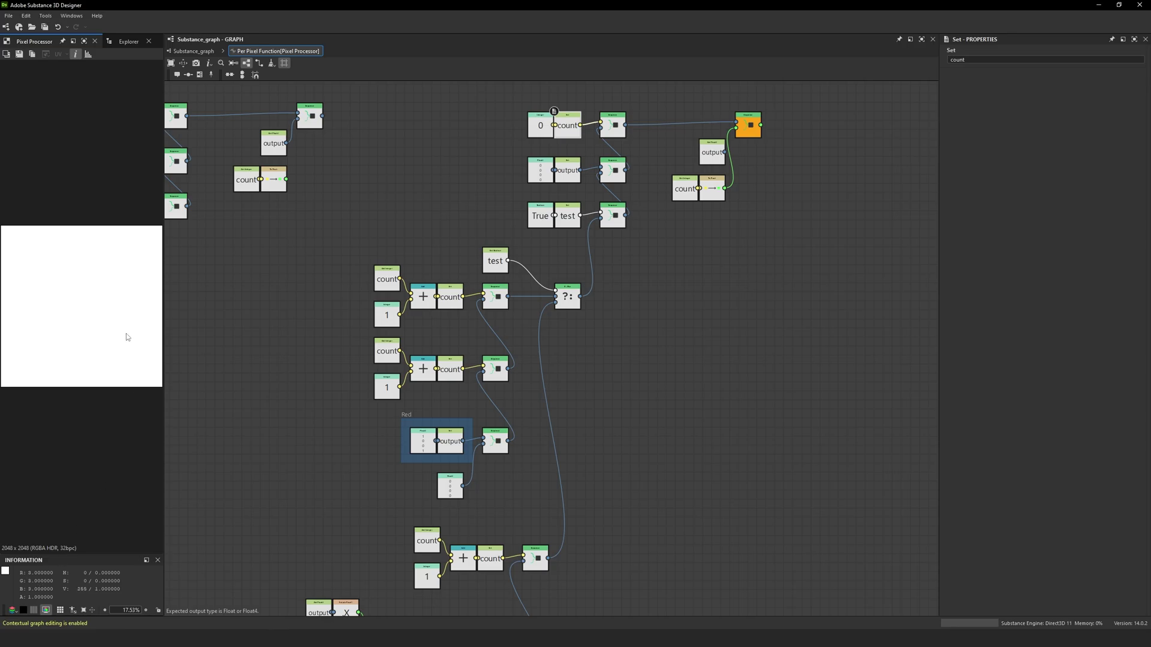
scroll(390, 418, "down", 2)
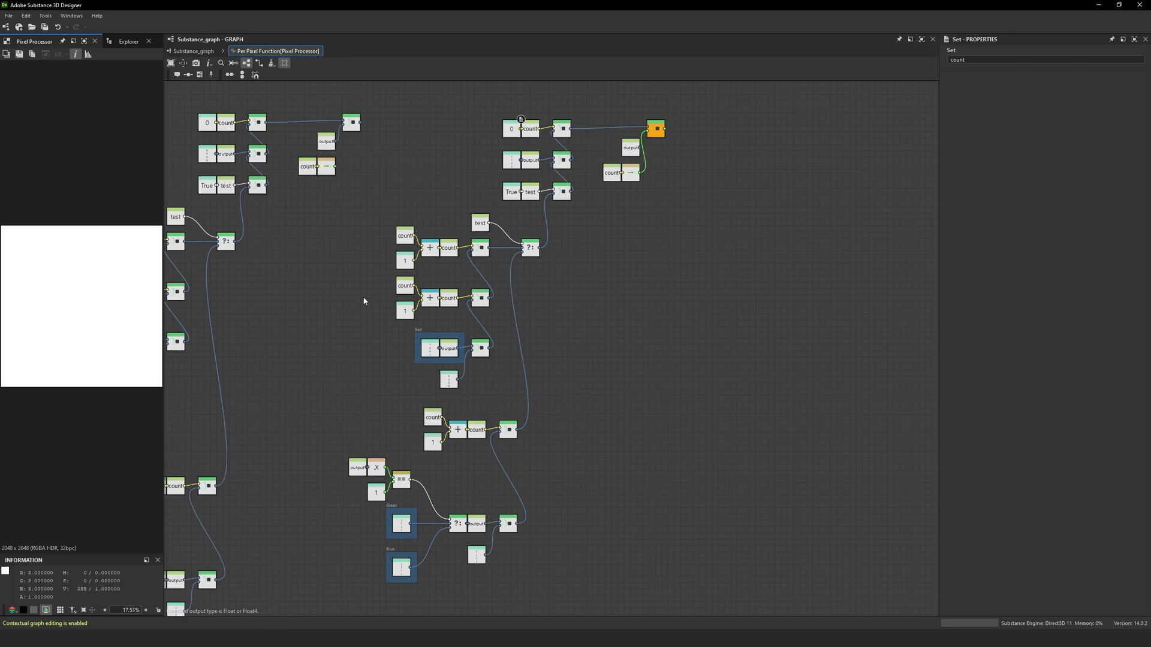
scroll(648, 184, "up", 5)
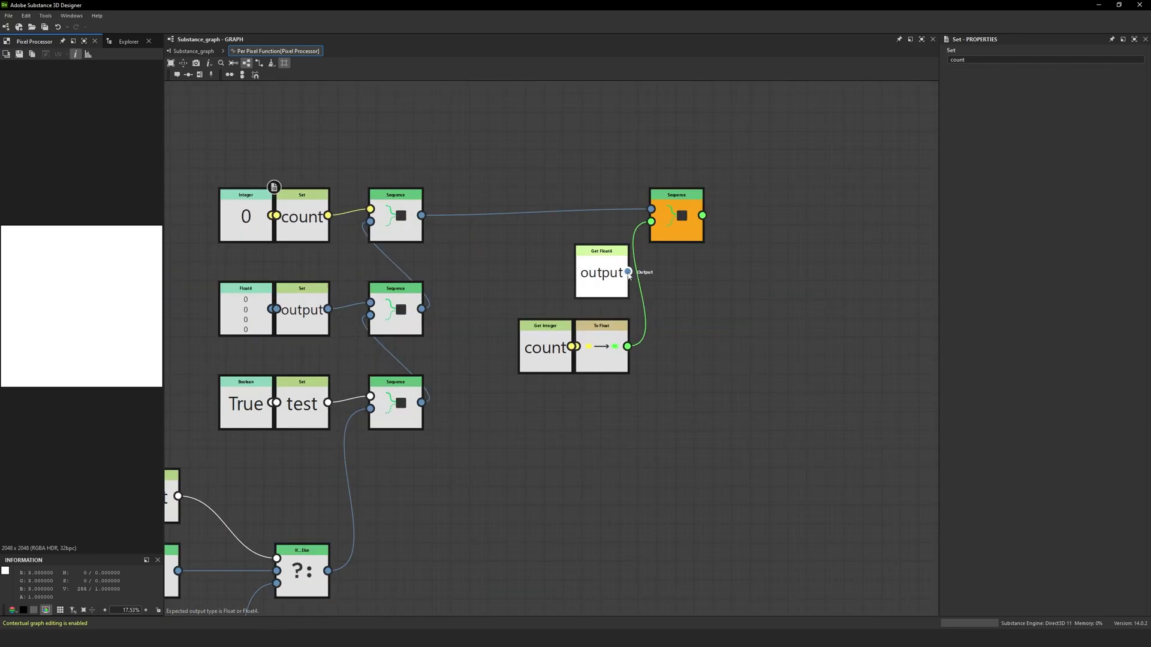
left_click_drag(629, 275, 651, 221)
Step: Examine the test If...Else, its Green and Blue selection in the false branch, and the nodes initialising count, output and test
middle_click_drag(501, 313, 605, 245)
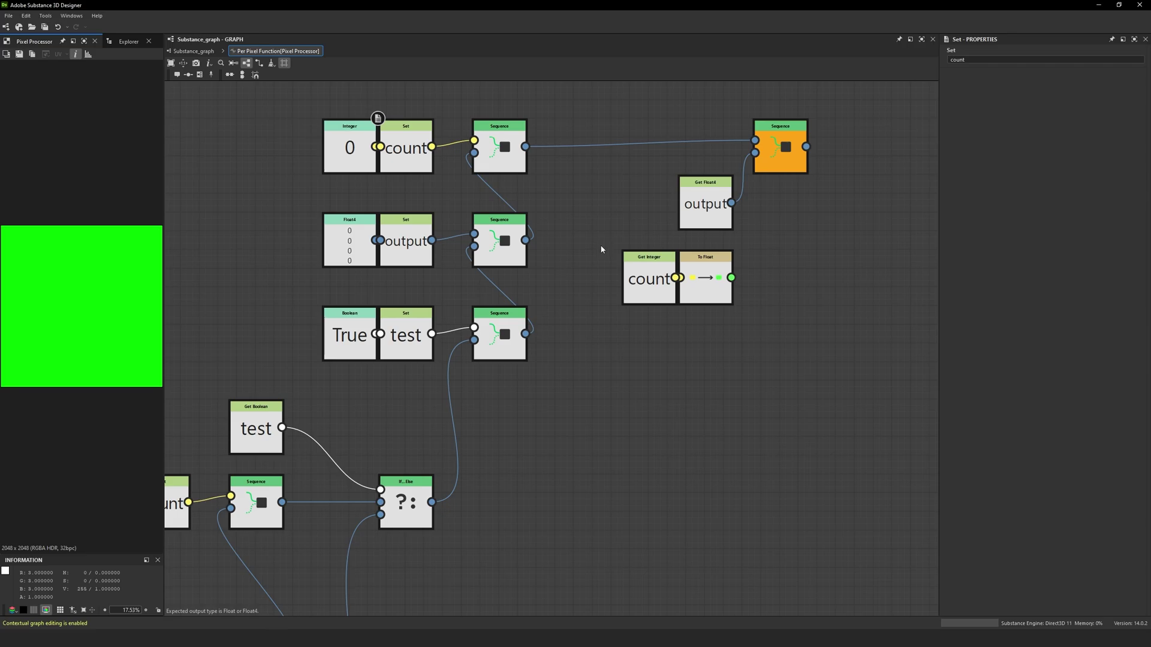
middle_click_drag(519, 411, 598, 358)
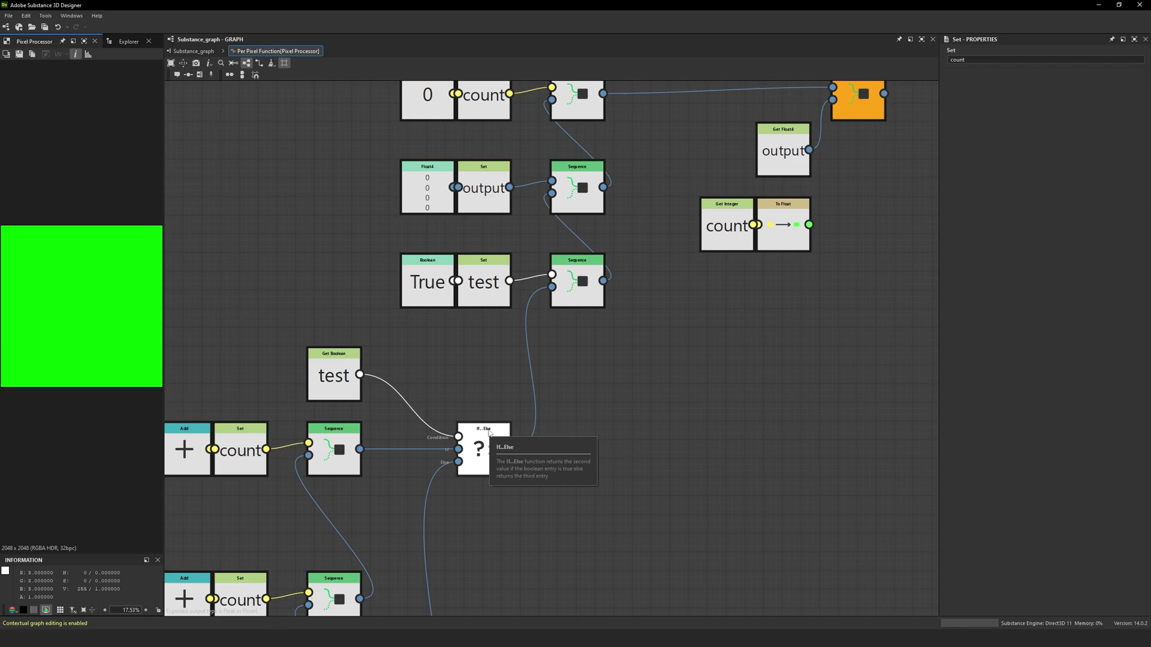
scroll(600, 440, "down", 4)
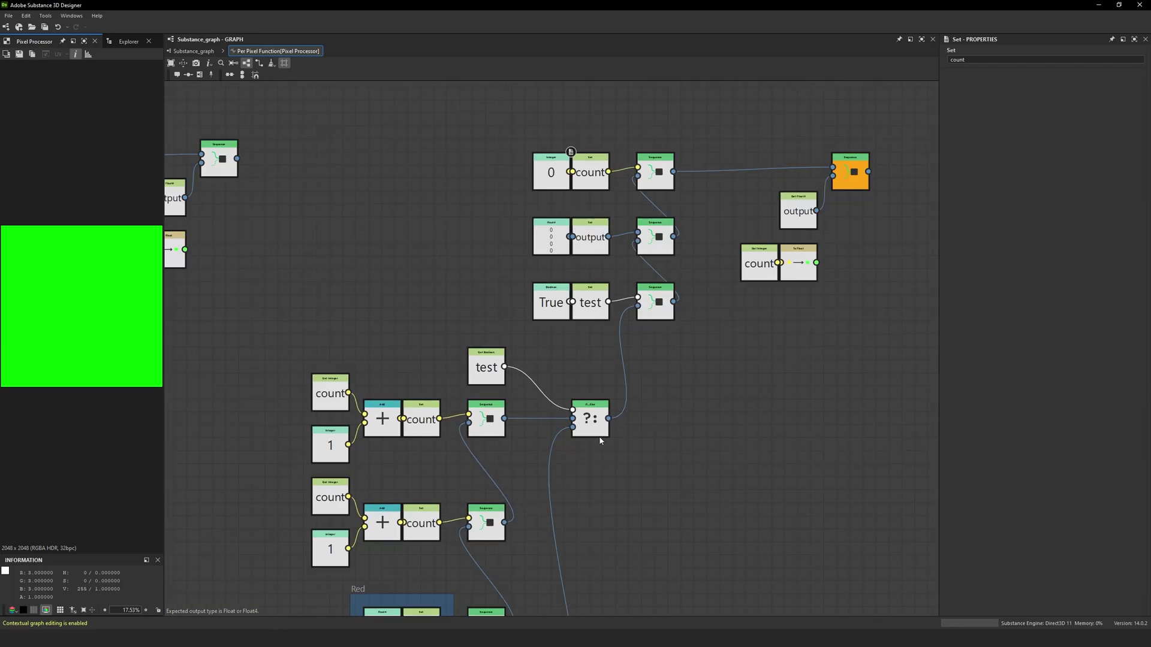
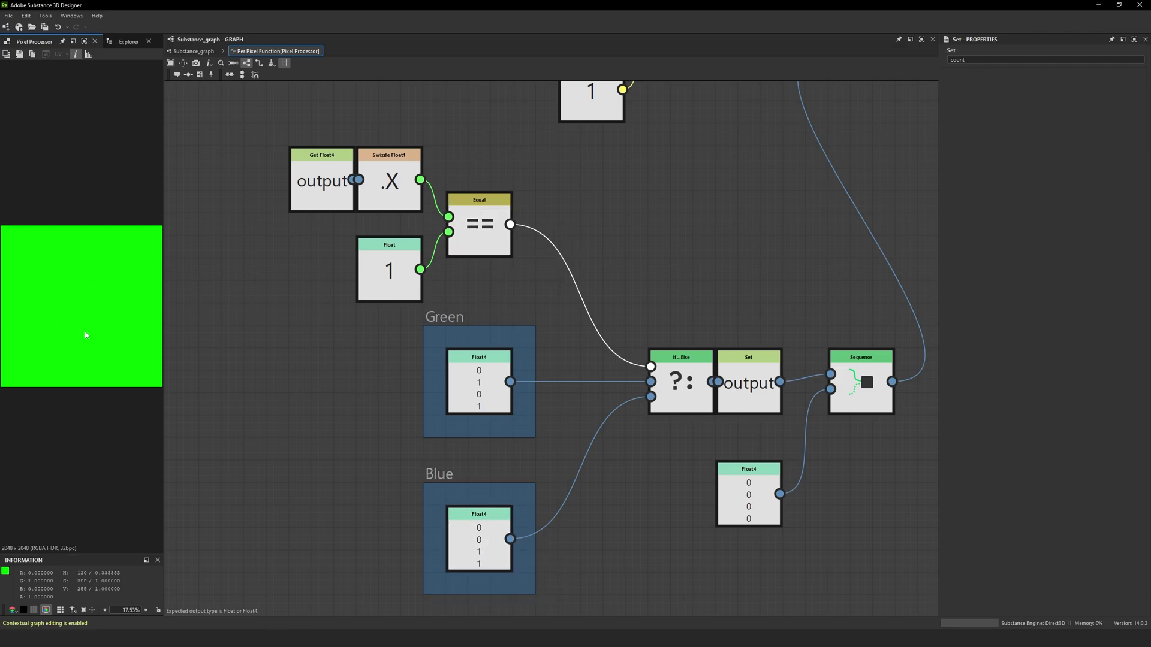
scroll(84, 335, "down", 3)
scroll(606, 278, "down", 3)
middle_click_drag(721, 318, 527, 401)
middle_click_drag(625, 185, 582, 586)
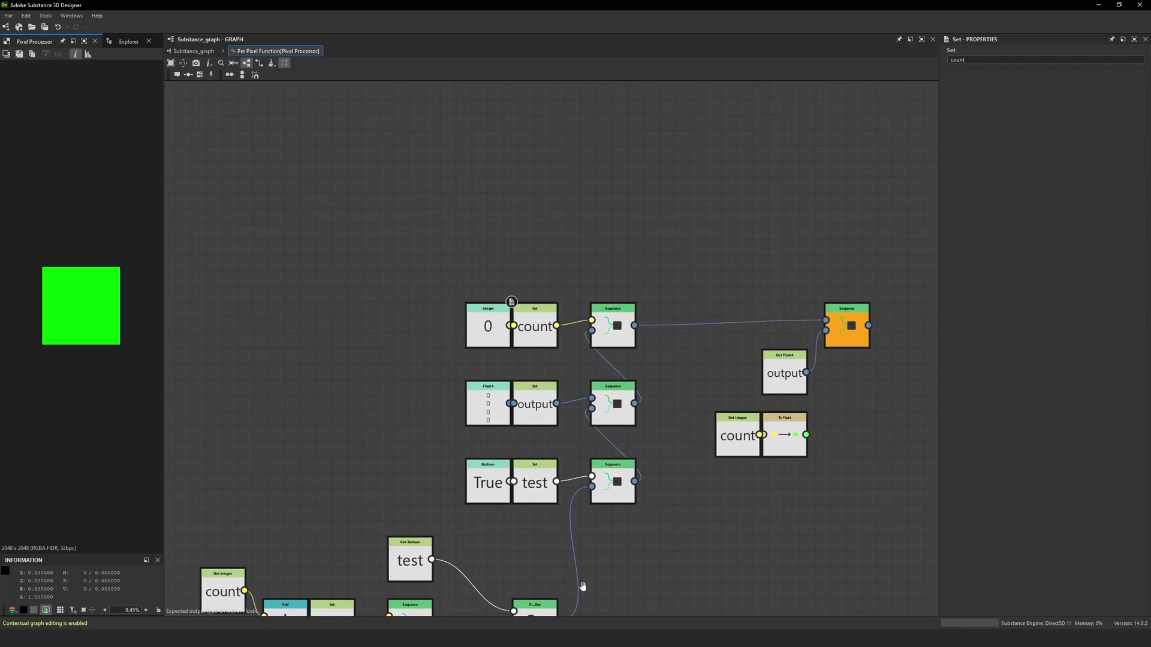
scroll(582, 586, "up", 2)
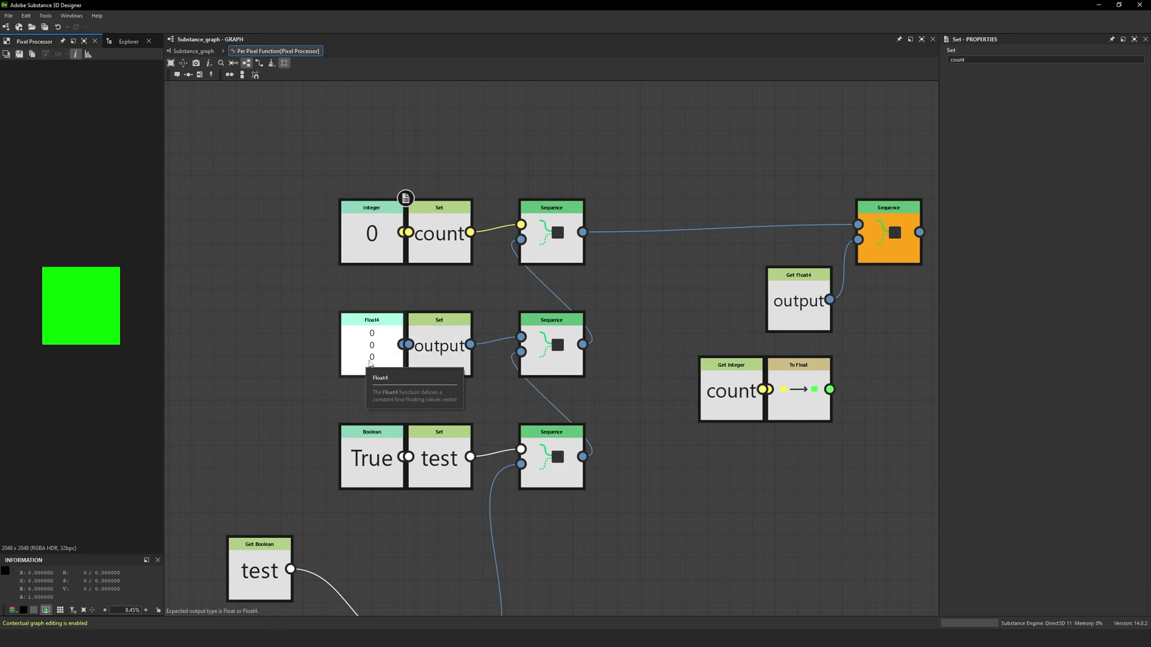
scroll(341, 369, "down", 1)
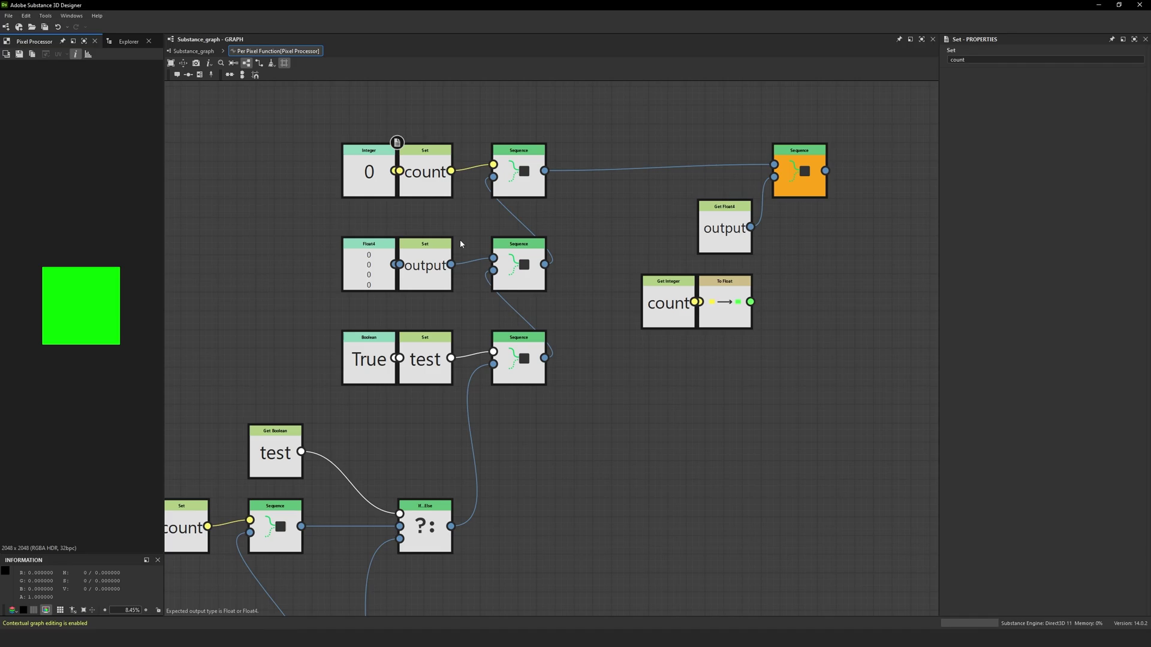
scroll(419, 288, "down", 2)
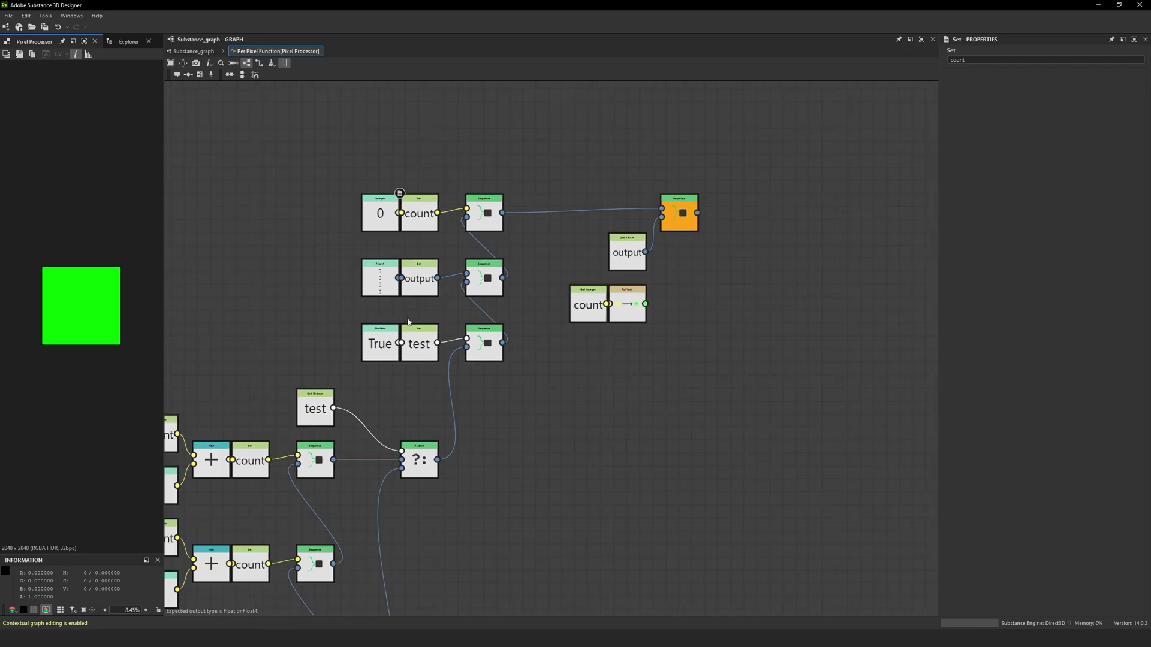
Step: Trace how the Equal check on output's X component picks Green or Blue, and compare it with the Red frame's Set output node
middle_click_drag(435, 599, 498, 388)
middle_click_drag(497, 487, 640, 180)
scroll(611, 290, "up", 2)
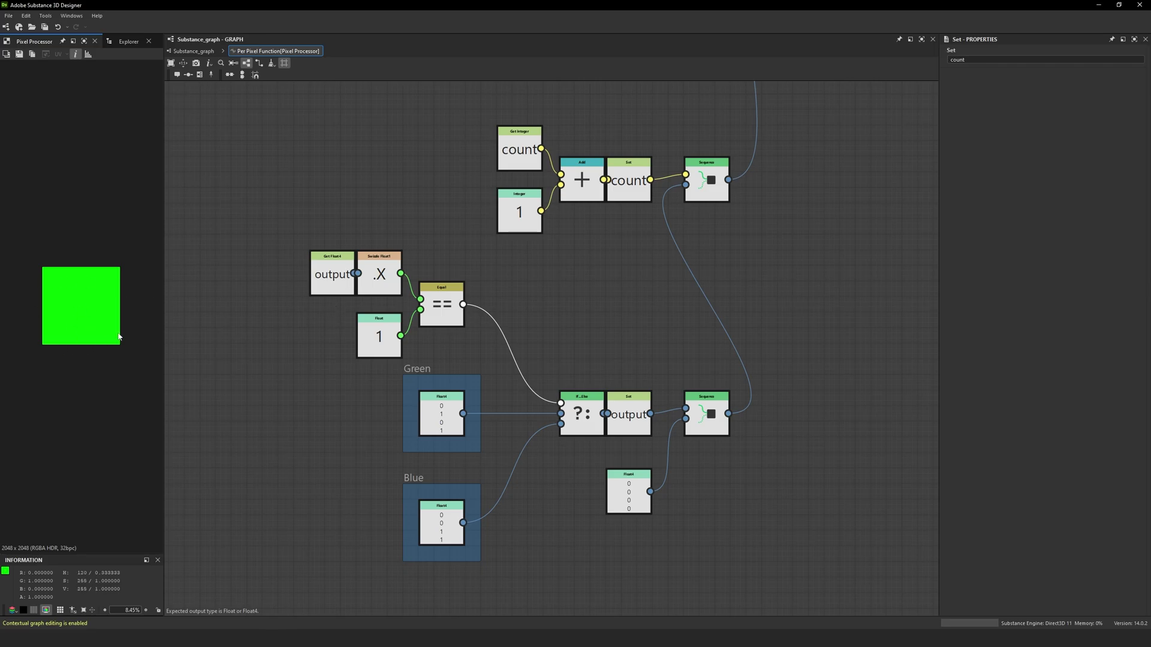
scroll(119, 337, "up", 3)
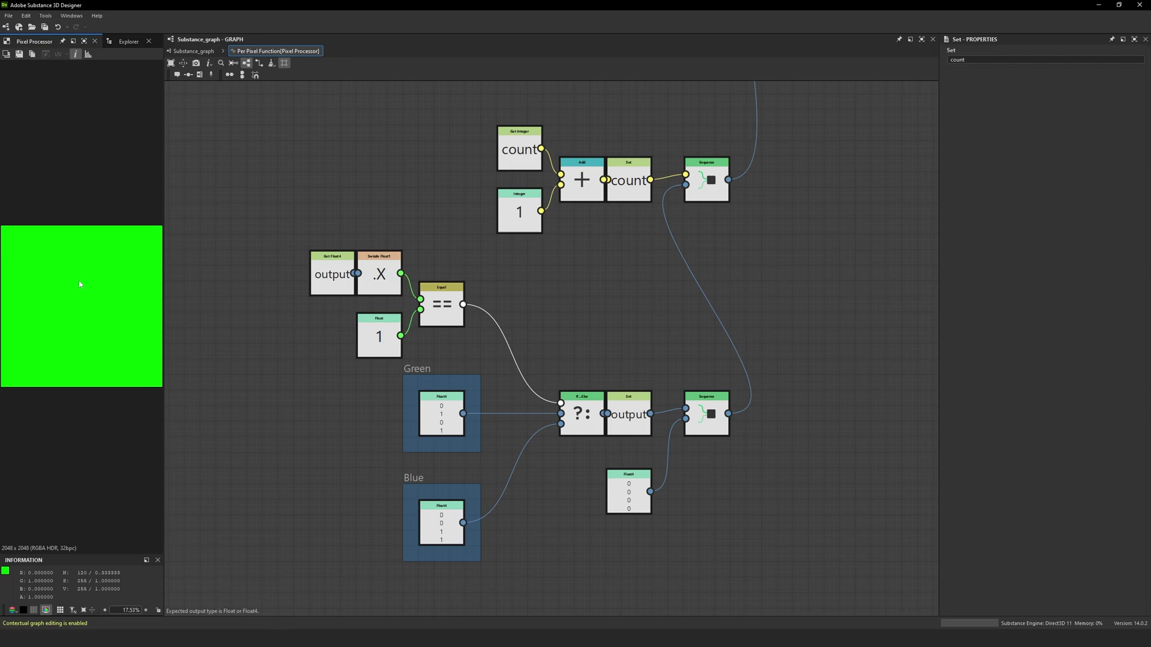
middle_click_drag(577, 293, 527, 403)
scroll(560, 288, "down", 2)
scroll(518, 484, "up", 1)
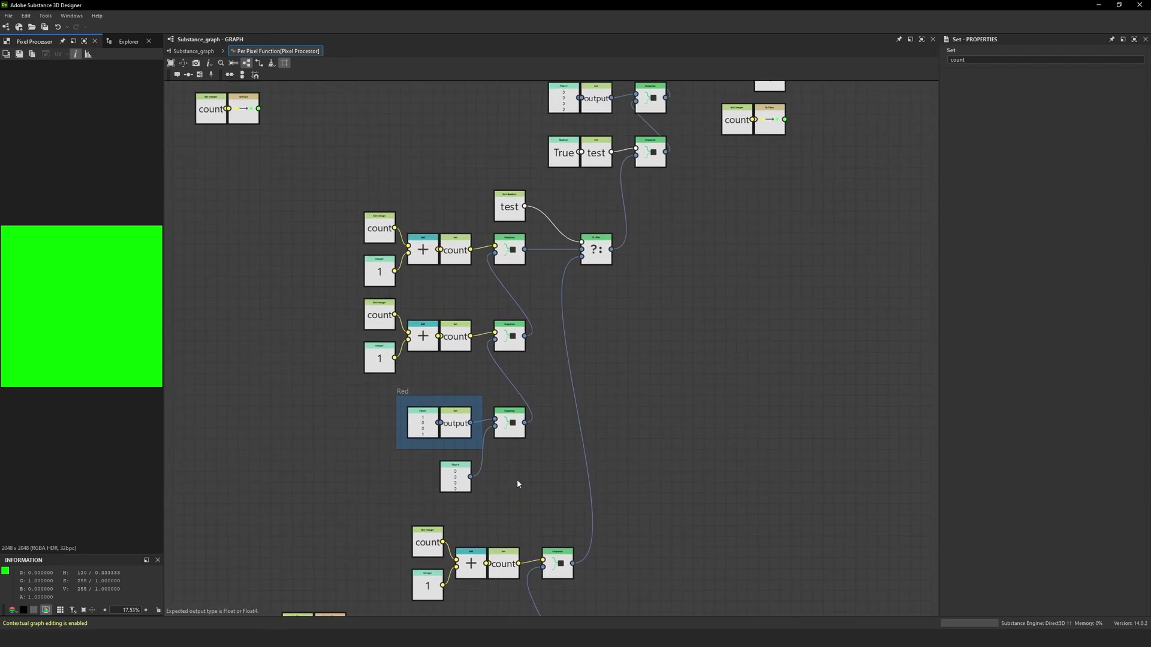
middle_click_drag(616, 245, 624, 284)
scroll(455, 496, "up", 3)
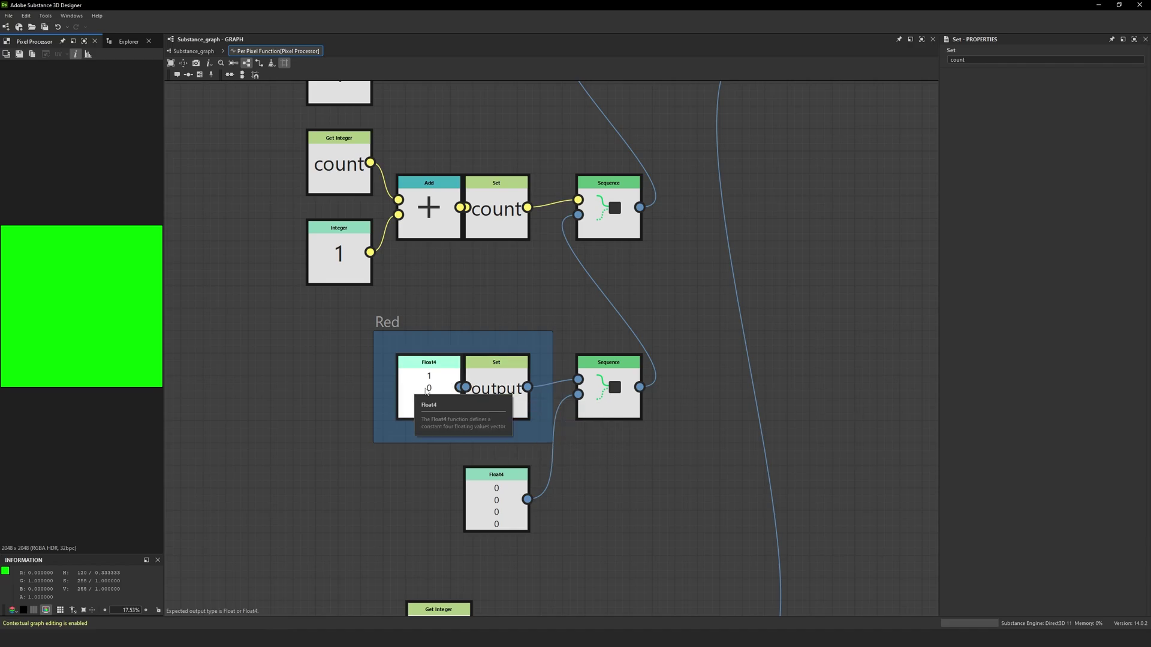
scroll(450, 492, "down", 3)
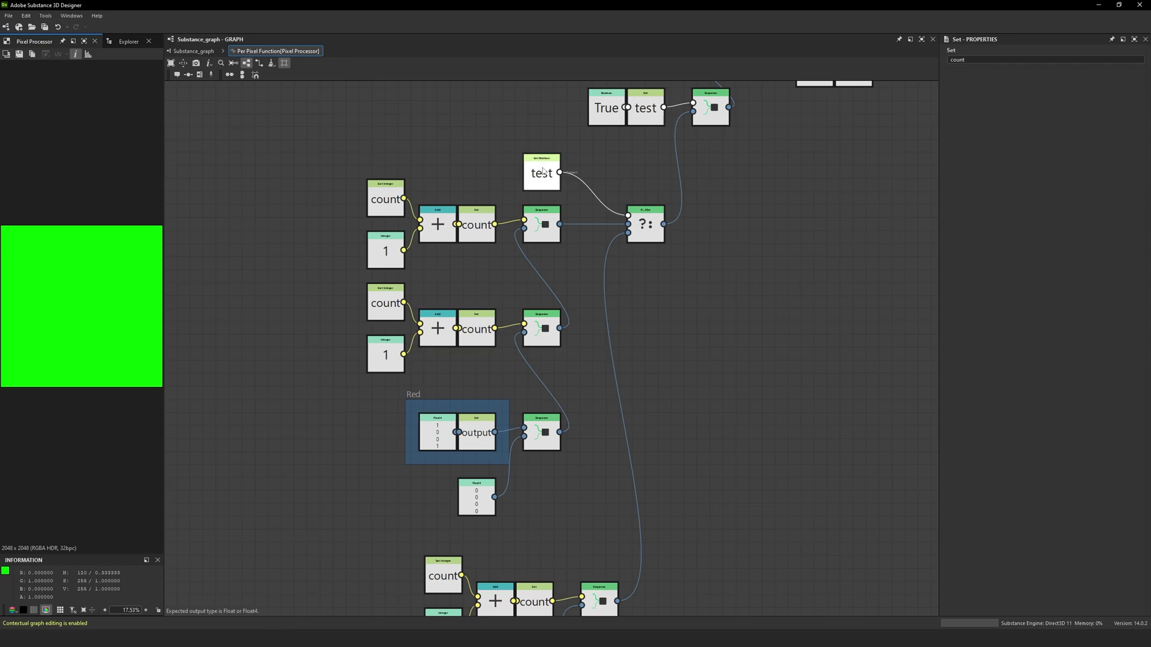
Step: Connect the count To Float node to the final Sequence's last input to preview the count value
middle_click_drag(546, 180, 534, 336)
scroll(534, 335, "up", 3)
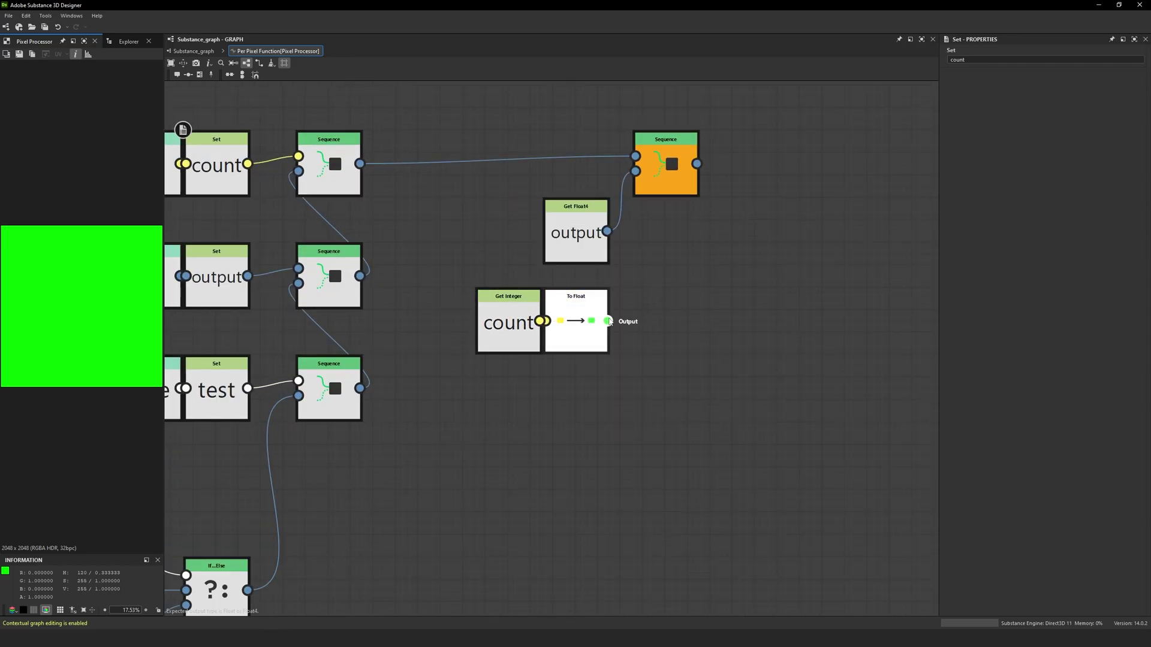
left_click_drag(607, 320, 636, 171)
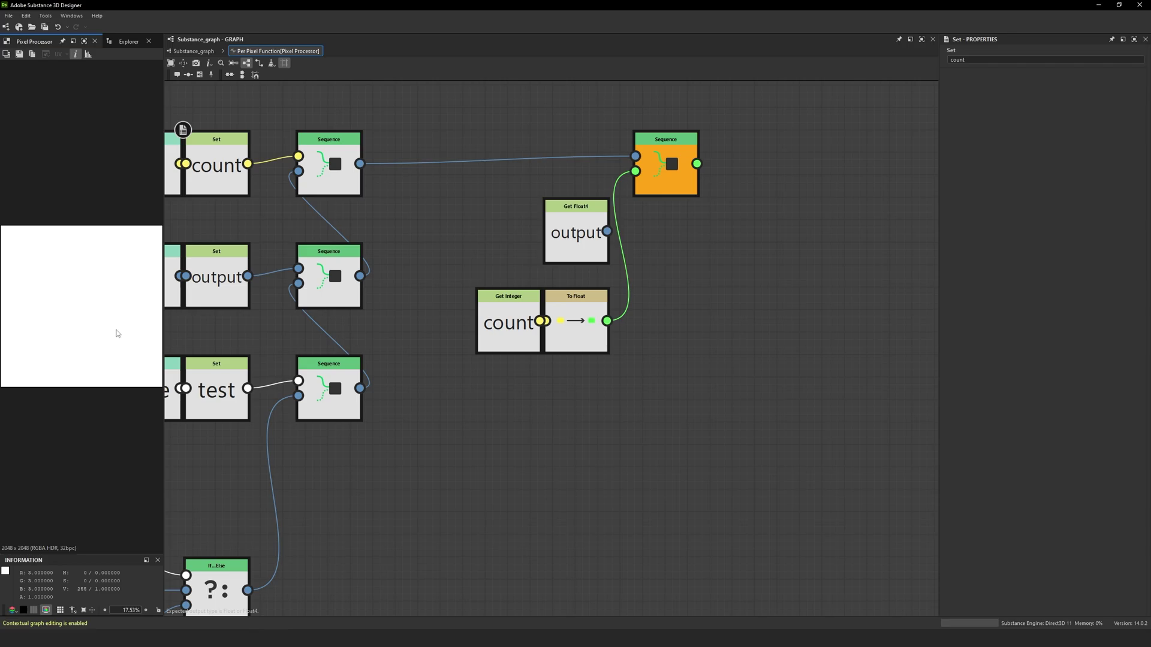
Step: Compare the count increments in both If...Else branches, and view the three versions of the function graph
scroll(635, 261, "down", 5)
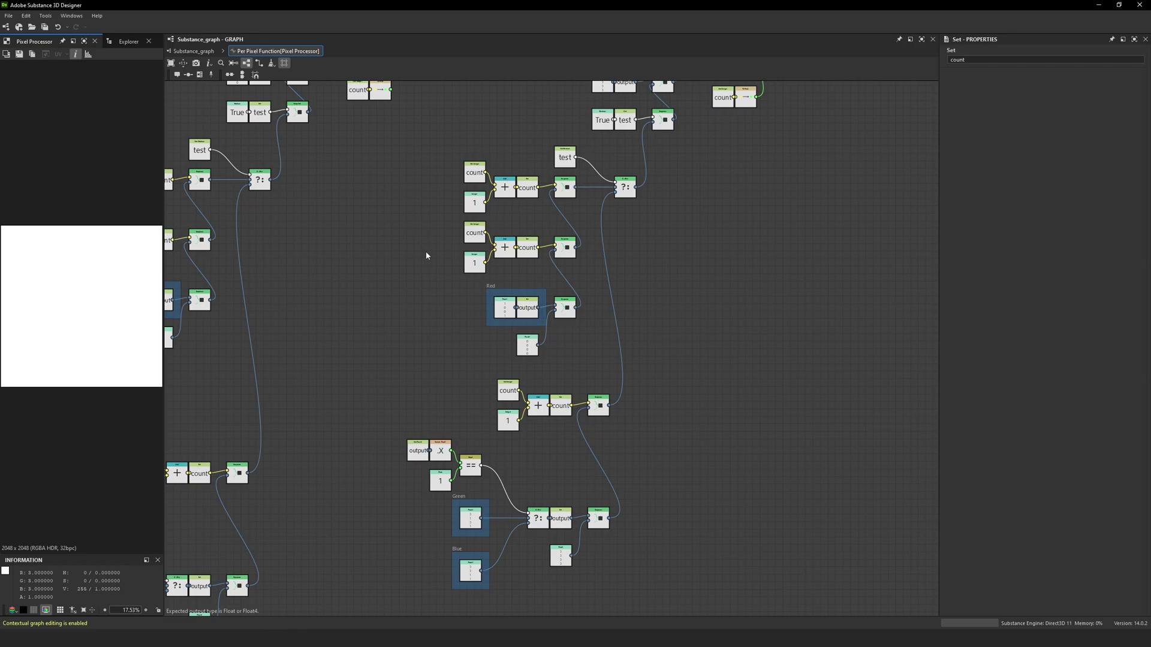
scroll(426, 251, "up", 3)
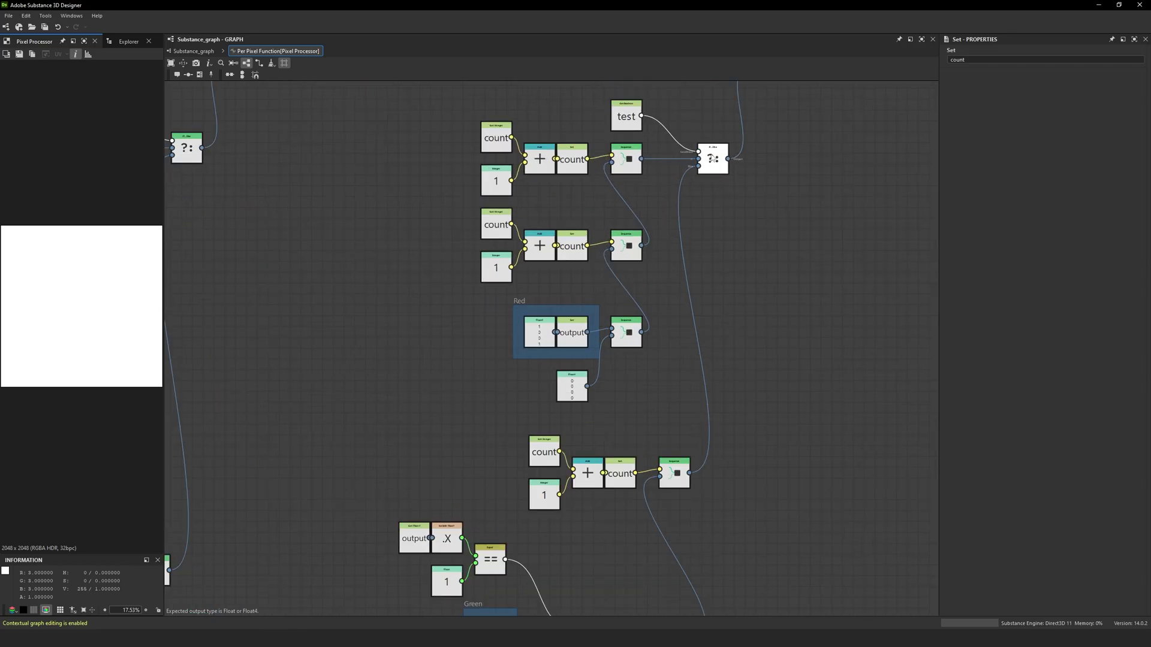
middle_click_drag(713, 159, 642, 219)
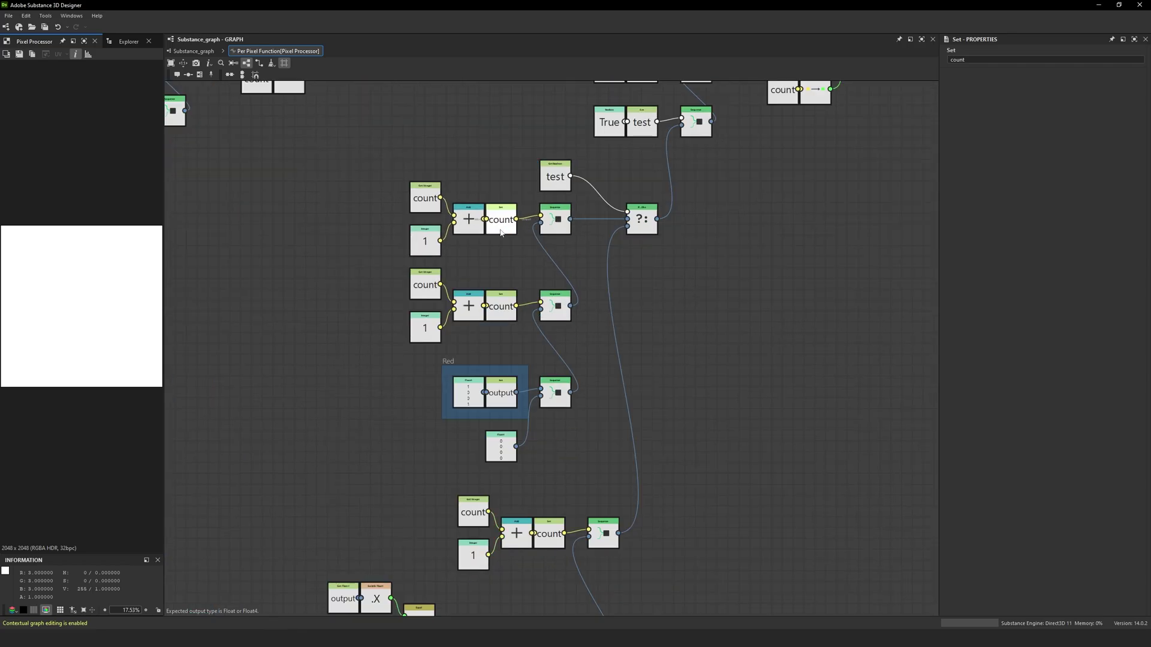
left_click(501, 233)
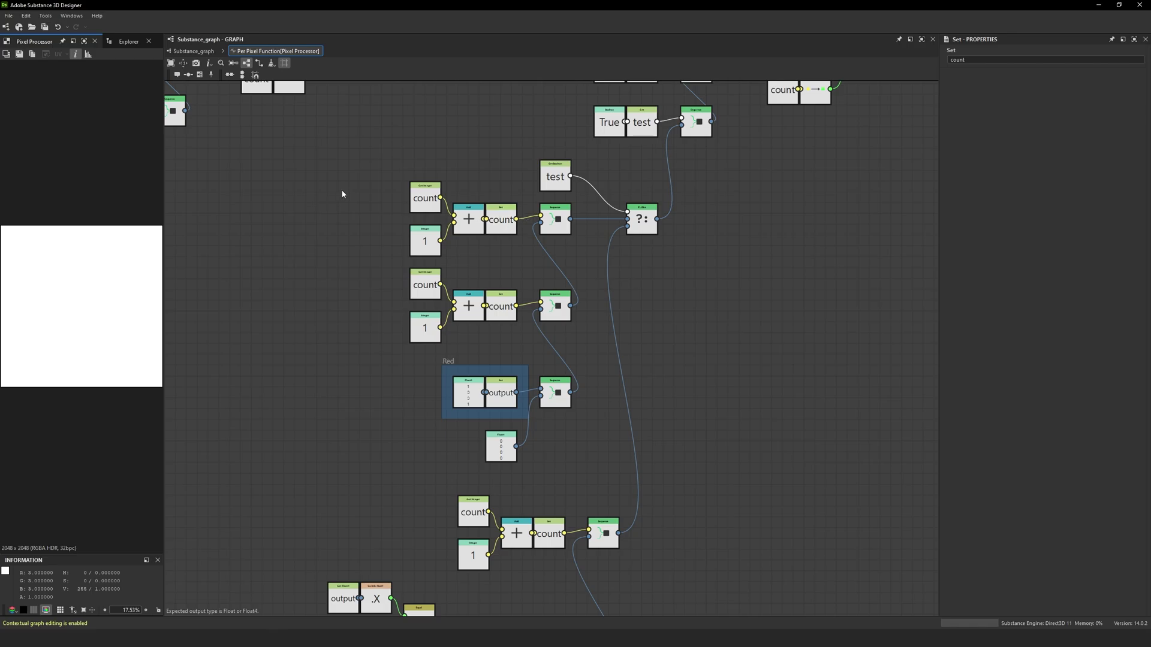
scroll(350, 174, "down", 5)
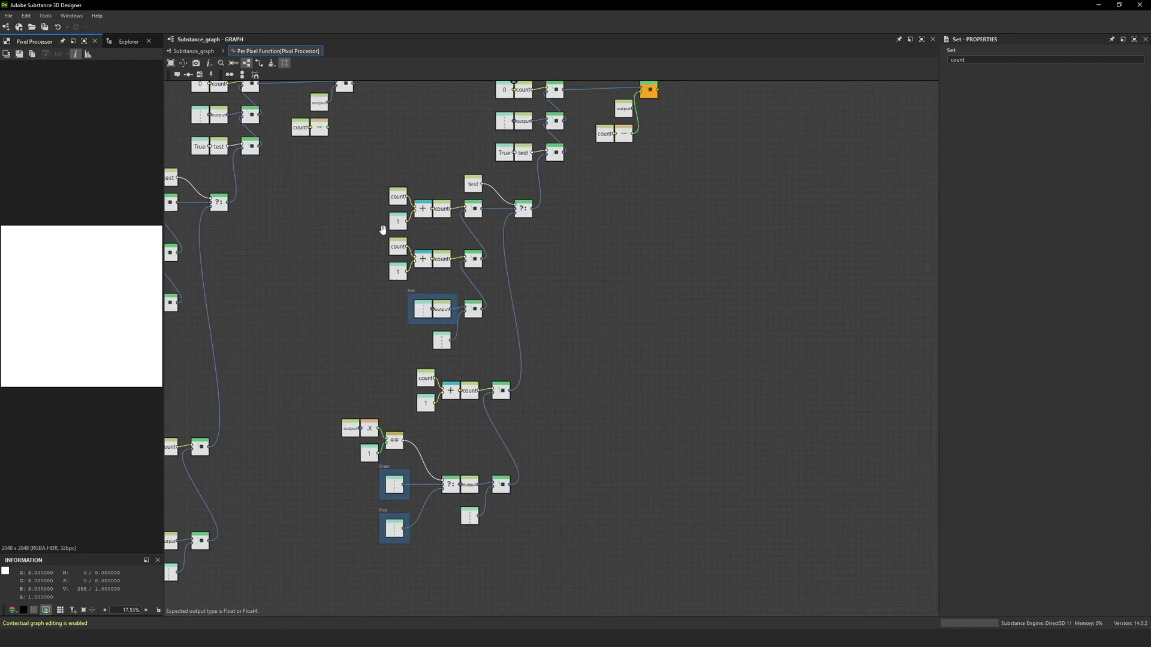
middle_click_drag(383, 229, 677, 266)
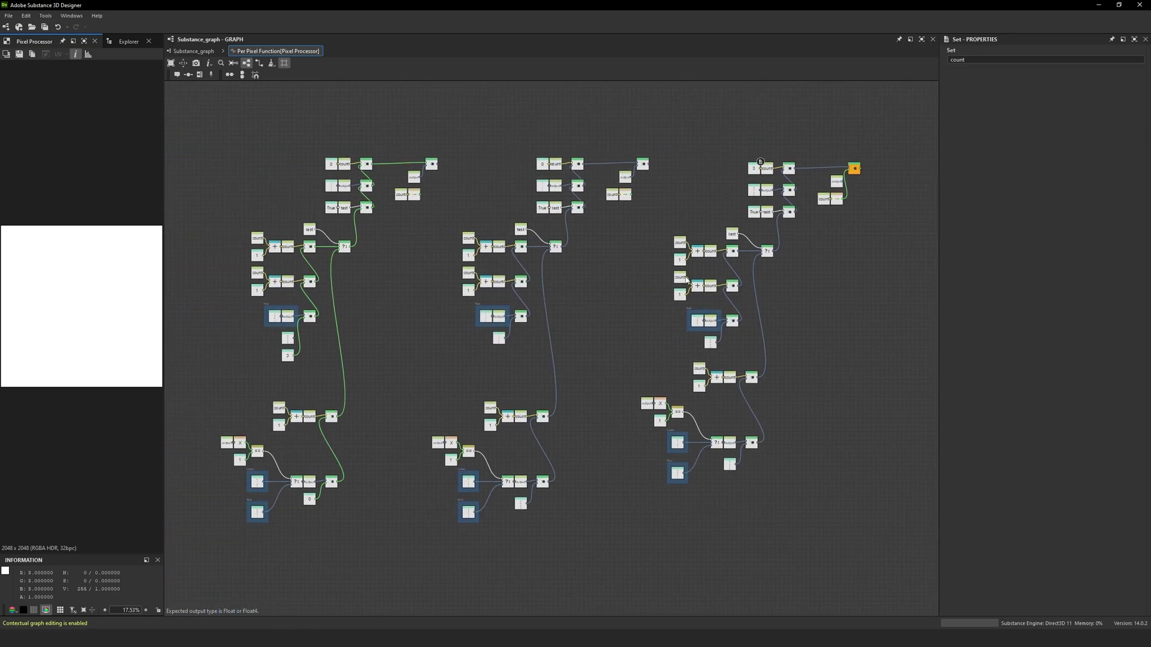
middle_click_drag(687, 282, 558, 282)
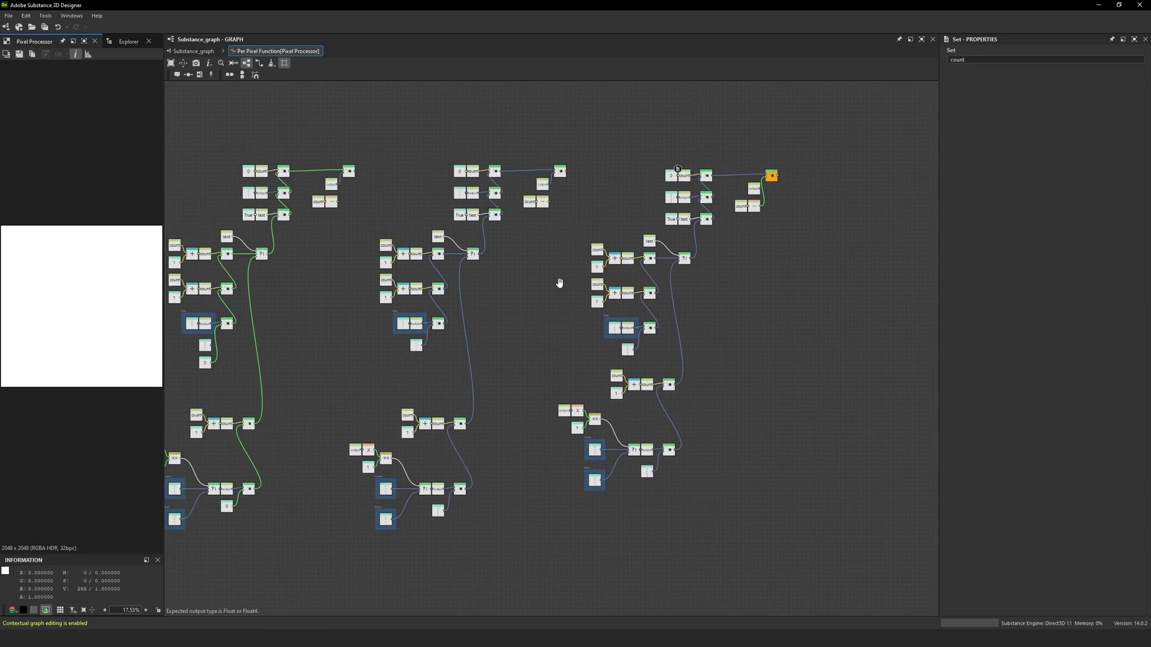
Step: Open the third Pixel Processor's function and examine how its If...Else chooses between the Red and Blue Set output nodes
left_click(193, 51)
left_click(734, 315)
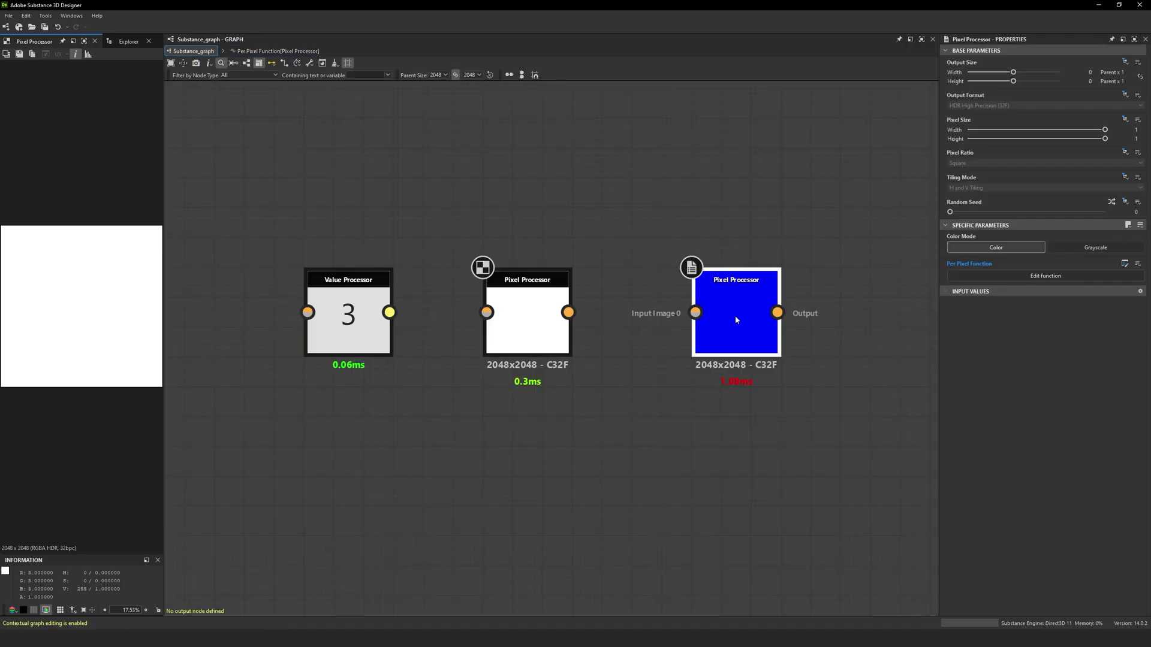
left_click(1027, 276)
middle_click_drag(661, 359, 473, 321)
scroll(484, 329, "up", 4)
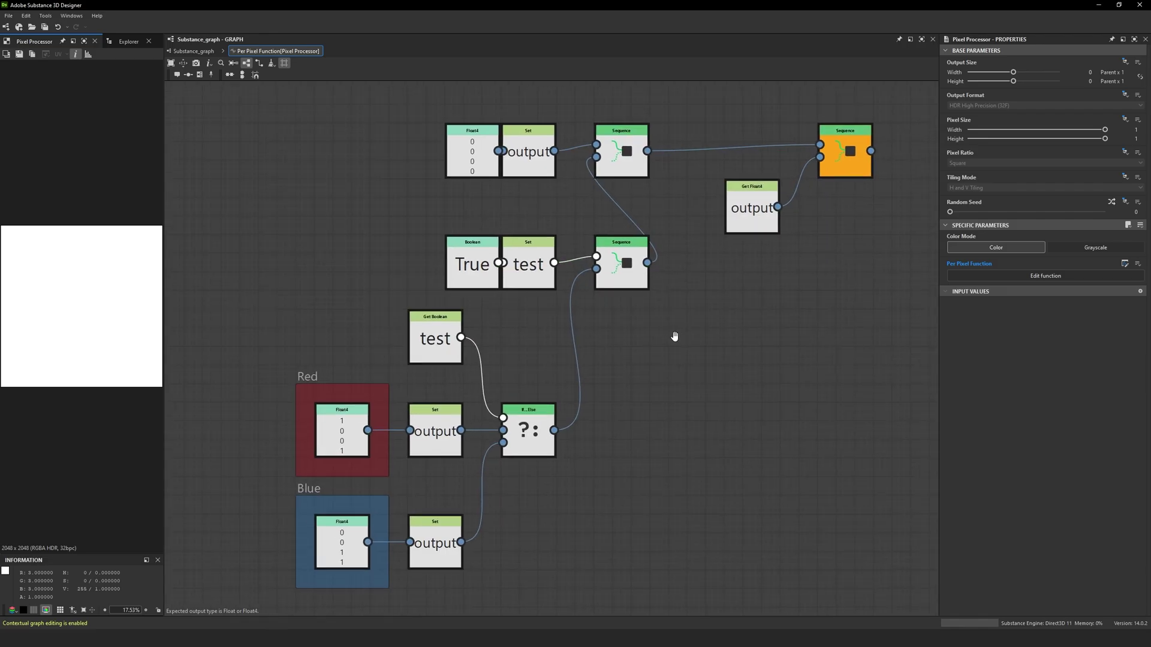
middle_click_drag(675, 334, 632, 347)
scroll(632, 346, "down", 2)
scroll(633, 350, "up", 2)
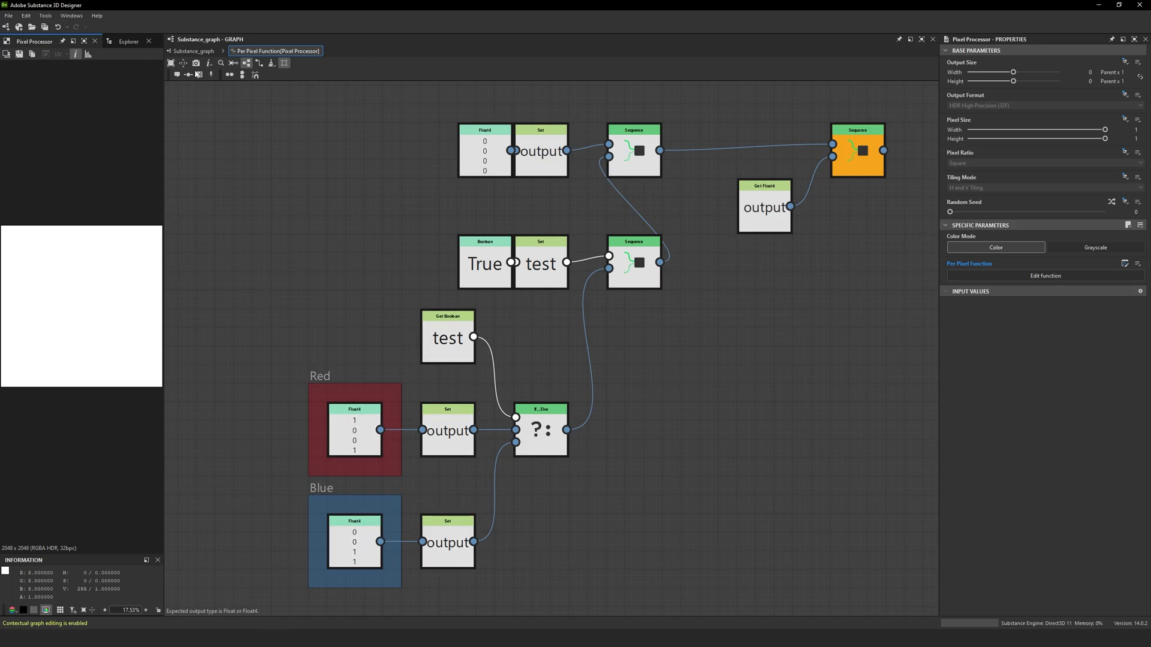
Step: Return to the main graph and preview the third Pixel Processor's output
left_click(193, 51)
double_click(730, 325)
left_click(717, 263)
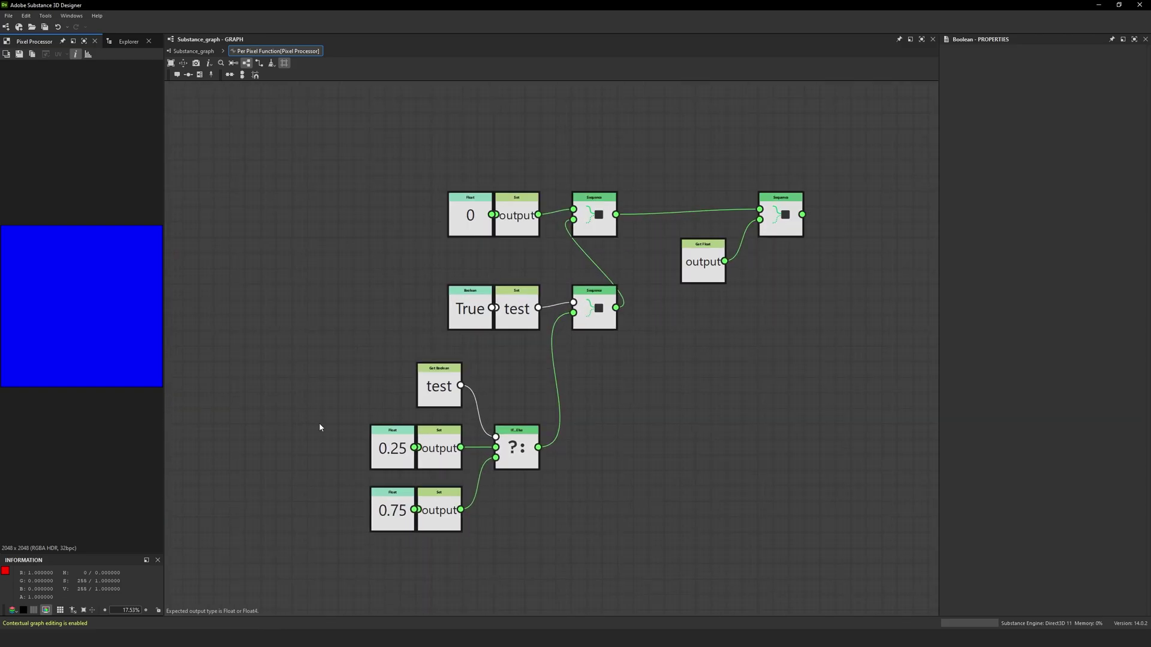
Step: Set the final Sequence of the Float version, with branch values 0.25 and 0.75, as the function's output node
scroll(288, 429, "up", 4)
middle_click_drag(317, 421, 208, 420)
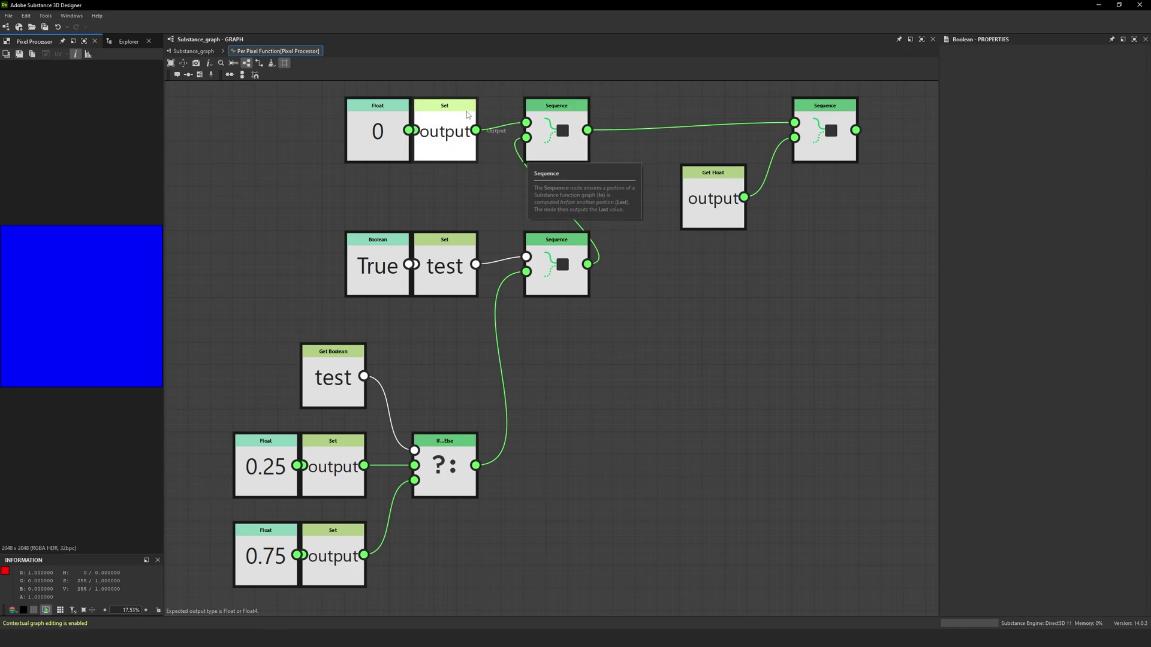
key("f")
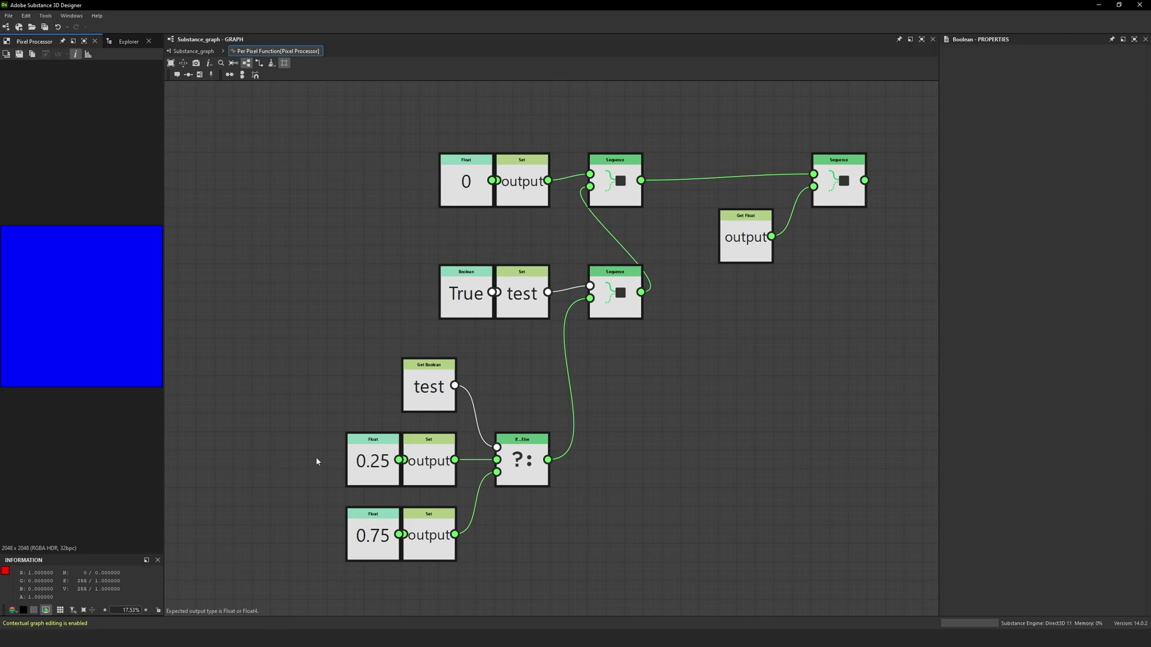
middle_click_drag(321, 462, 277, 454)
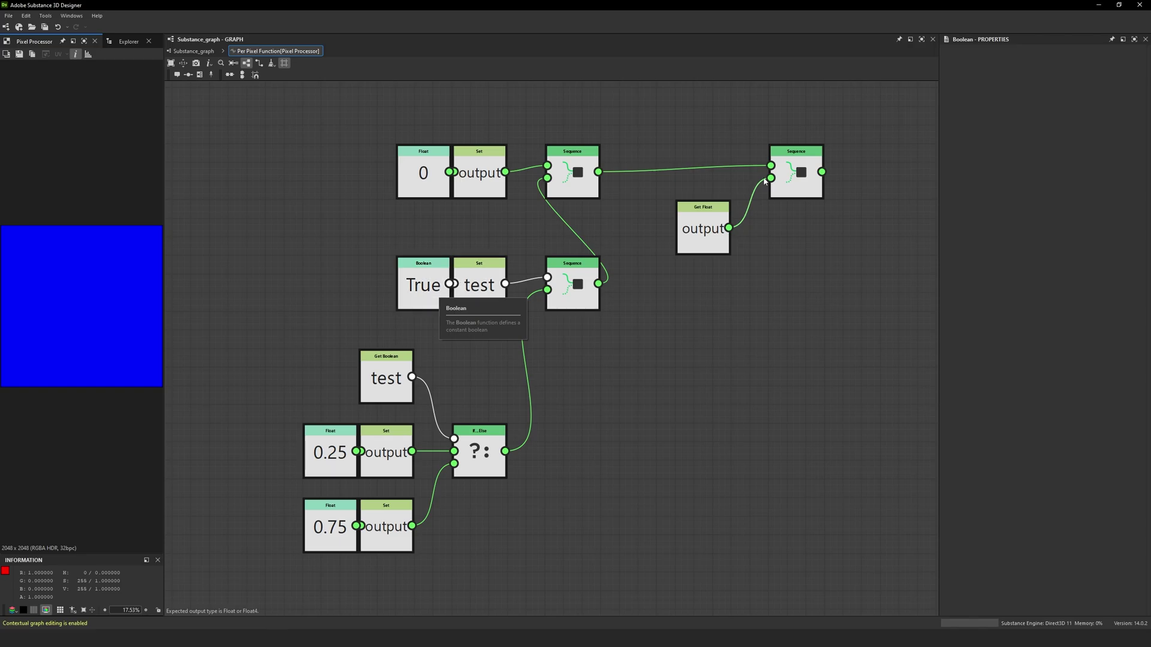
right_click(796, 192)
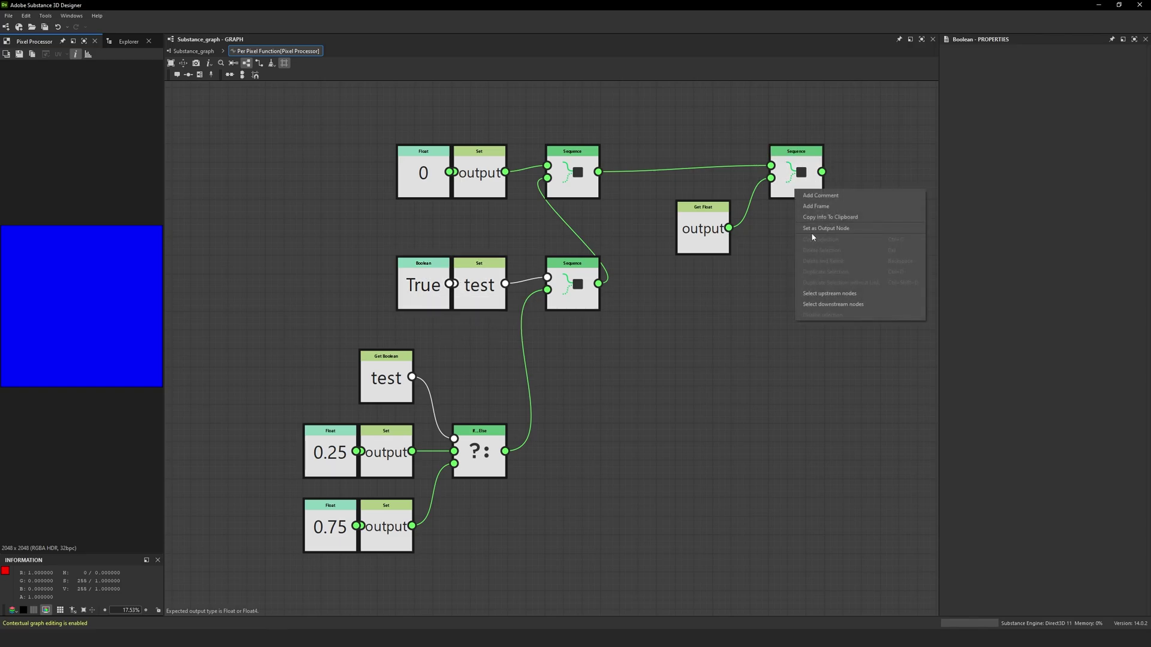
left_click(820, 232)
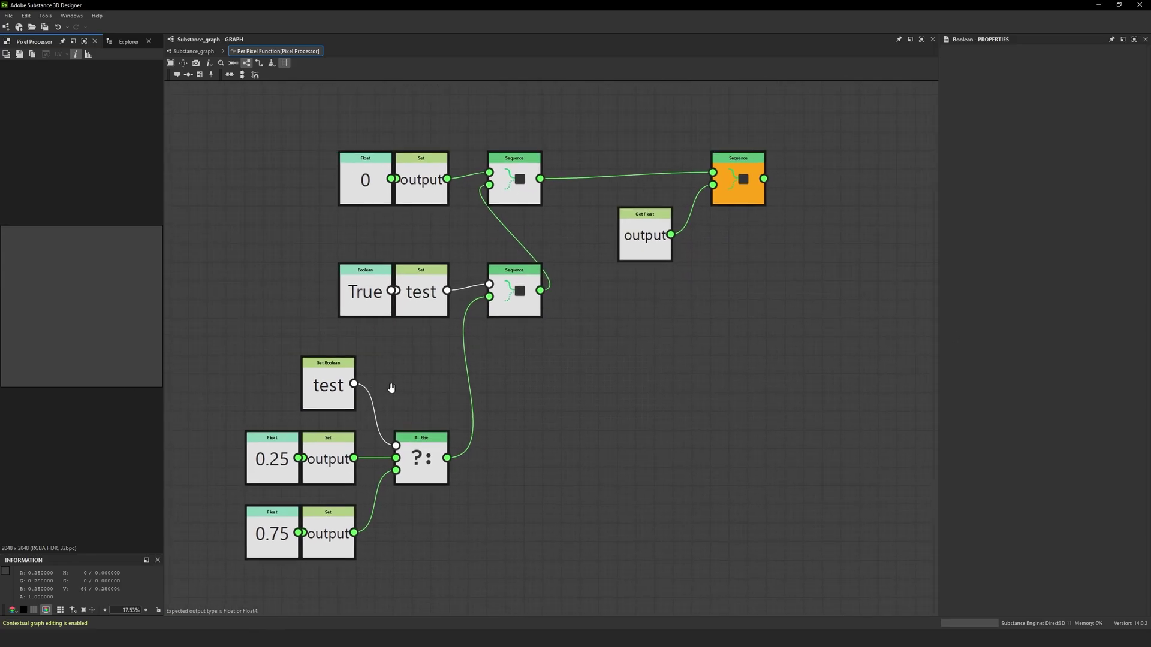
middle_click_drag(392, 387, 450, 389)
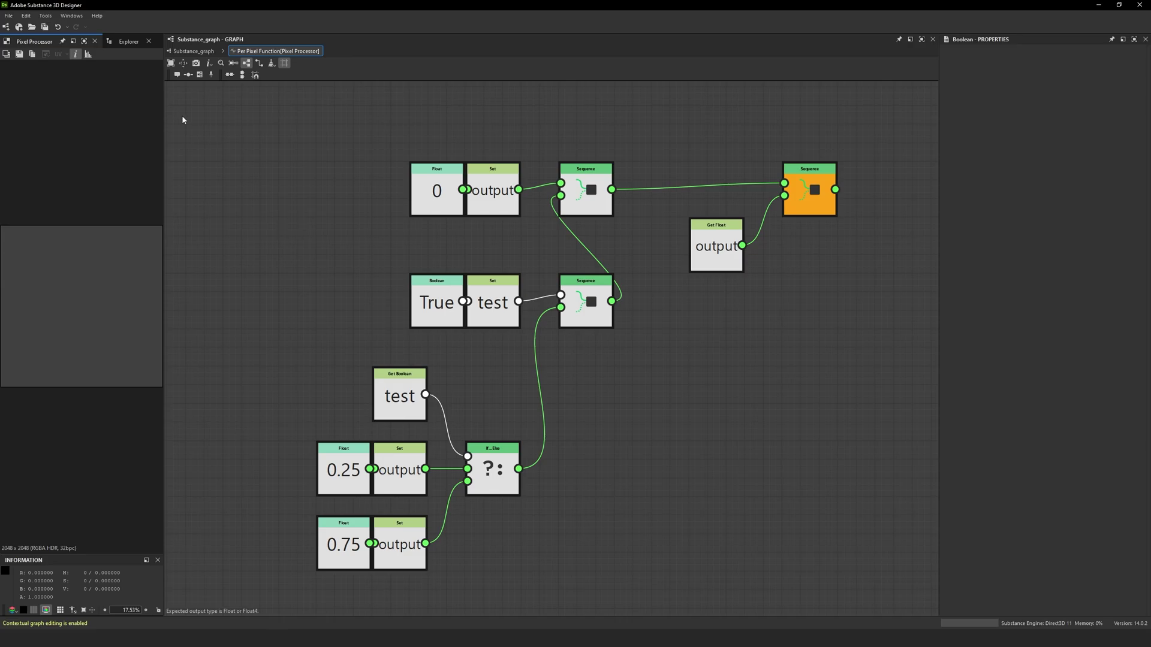
Step: Return to the main graph, open the Value Processor's function and examine its variants of the count test
left_click(193, 51)
double_click(374, 316)
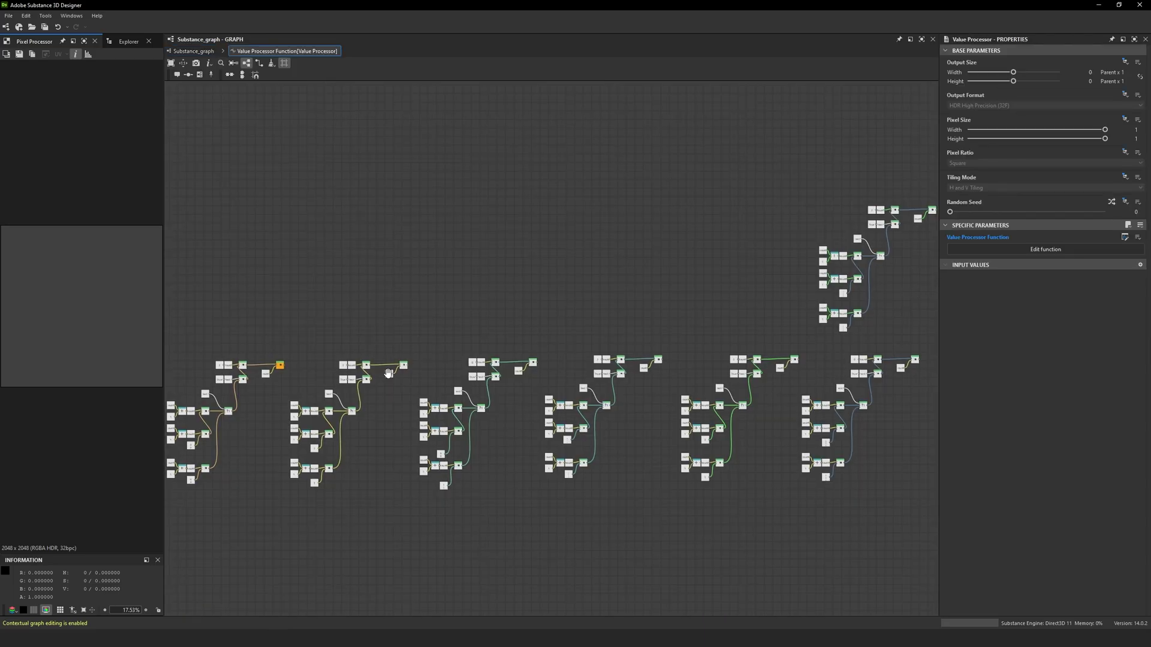
middle_click_drag(428, 324, 568, 271)
middle_click_drag(664, 355, 550, 362)
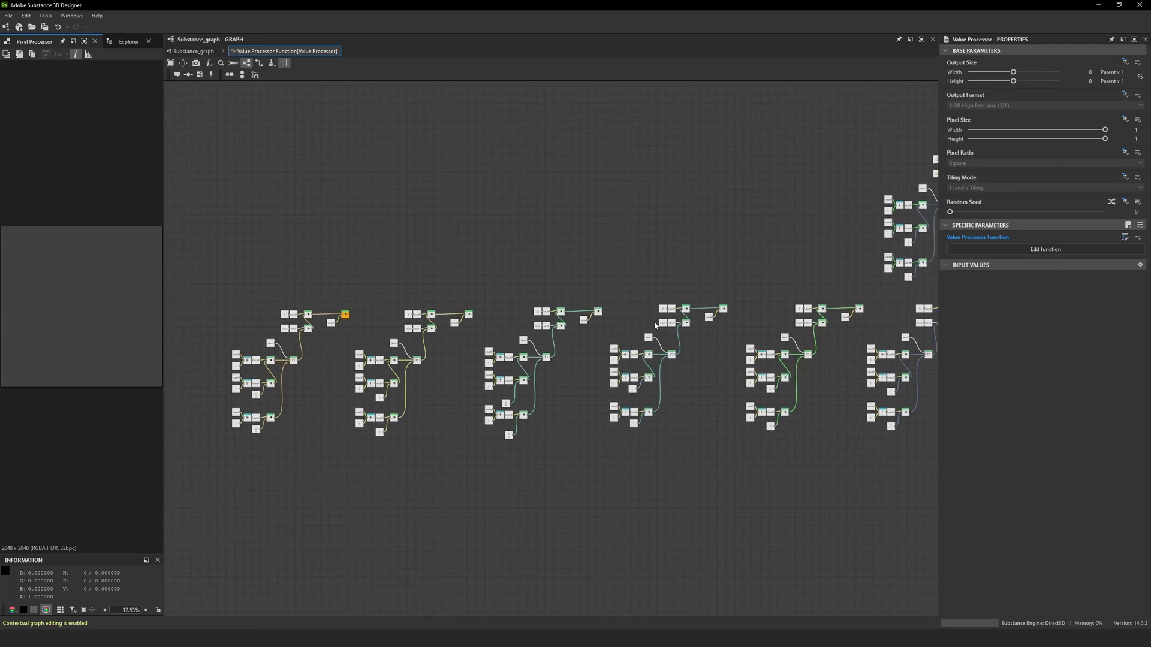
key("f")
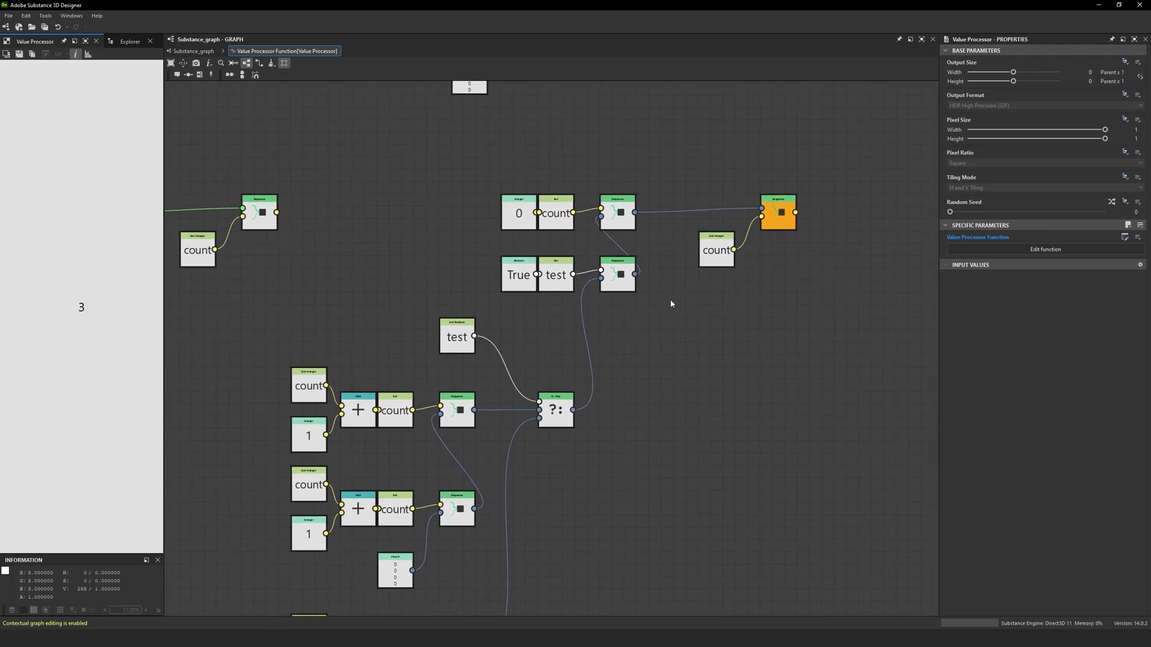
Step: Examine how the Float4 version initializes count and test and increments count in the branches feeding its If...Else
scroll(670, 300, "up", 3)
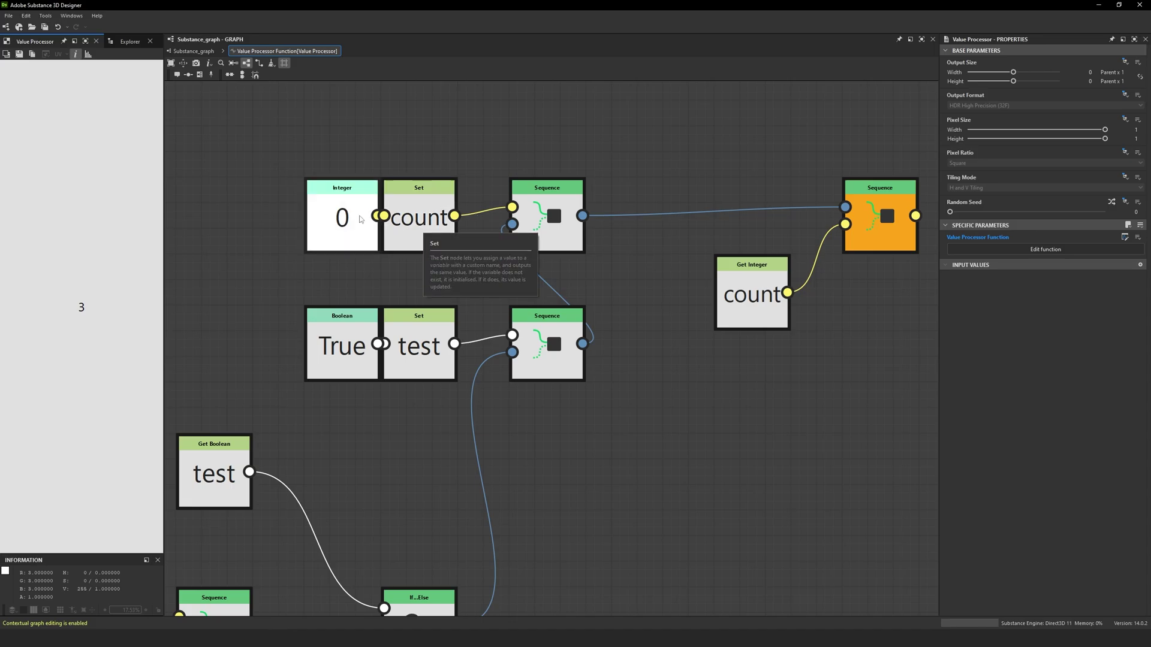
scroll(355, 244, "down", 2)
middle_click_drag(356, 244, 452, 176)
scroll(452, 175, "down", 3)
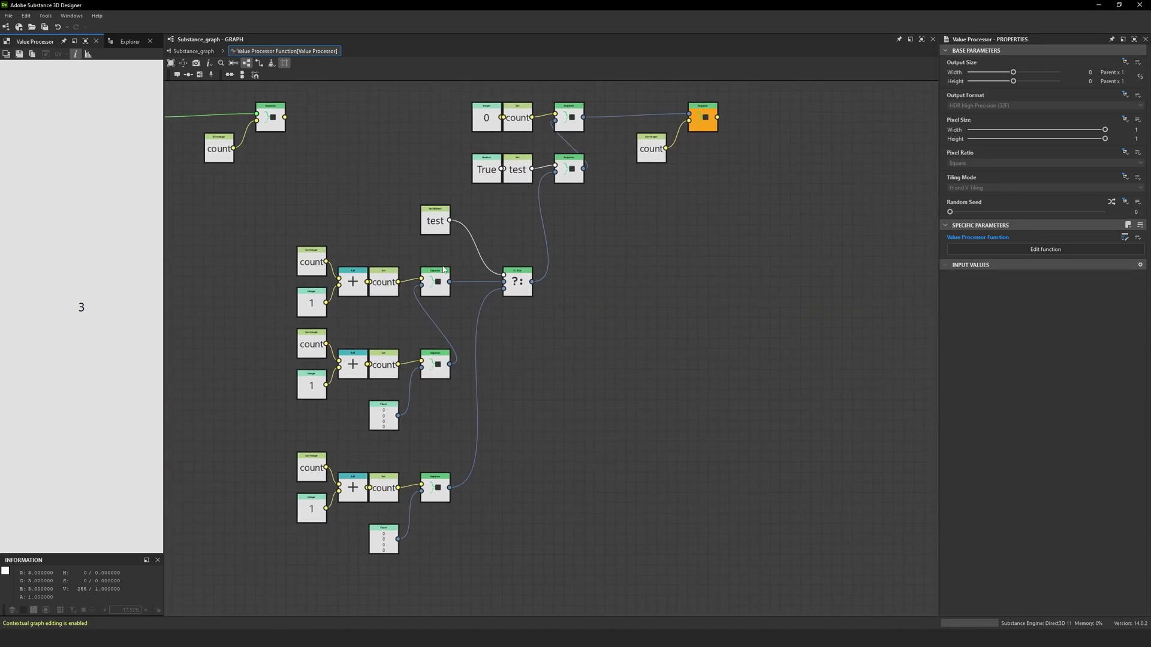
scroll(452, 176, "up", 1)
middle_click_drag(498, 238, 538, 242)
scroll(537, 242, "up", 2)
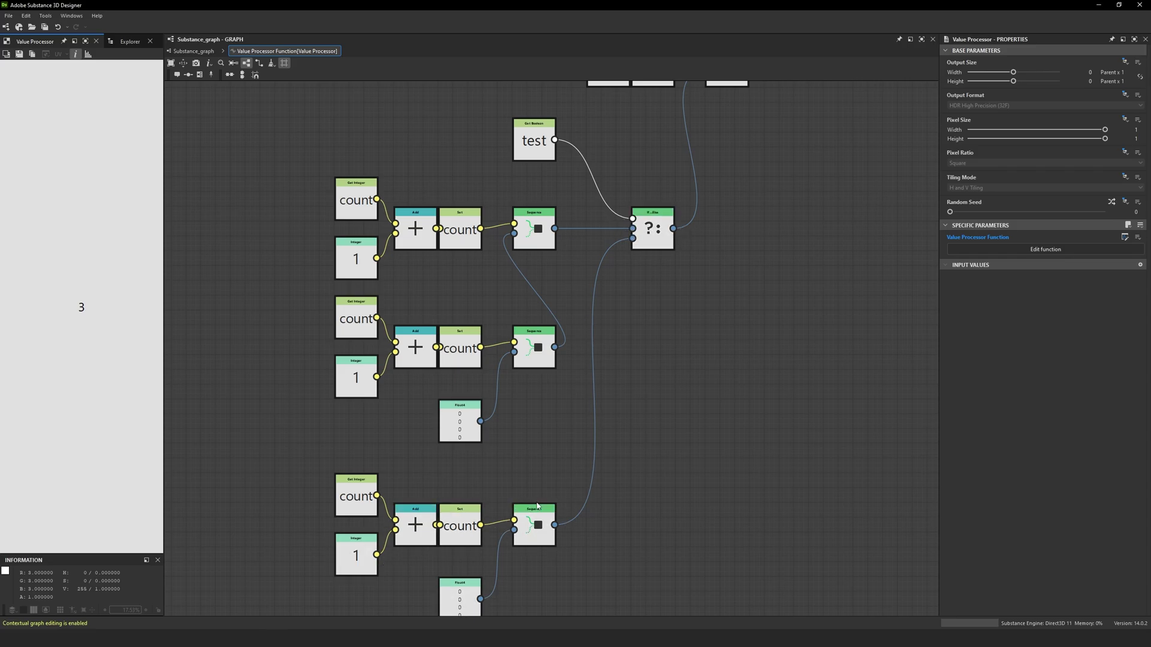
middle_click_drag(537, 506, 521, 366)
scroll(552, 312, "up", 4)
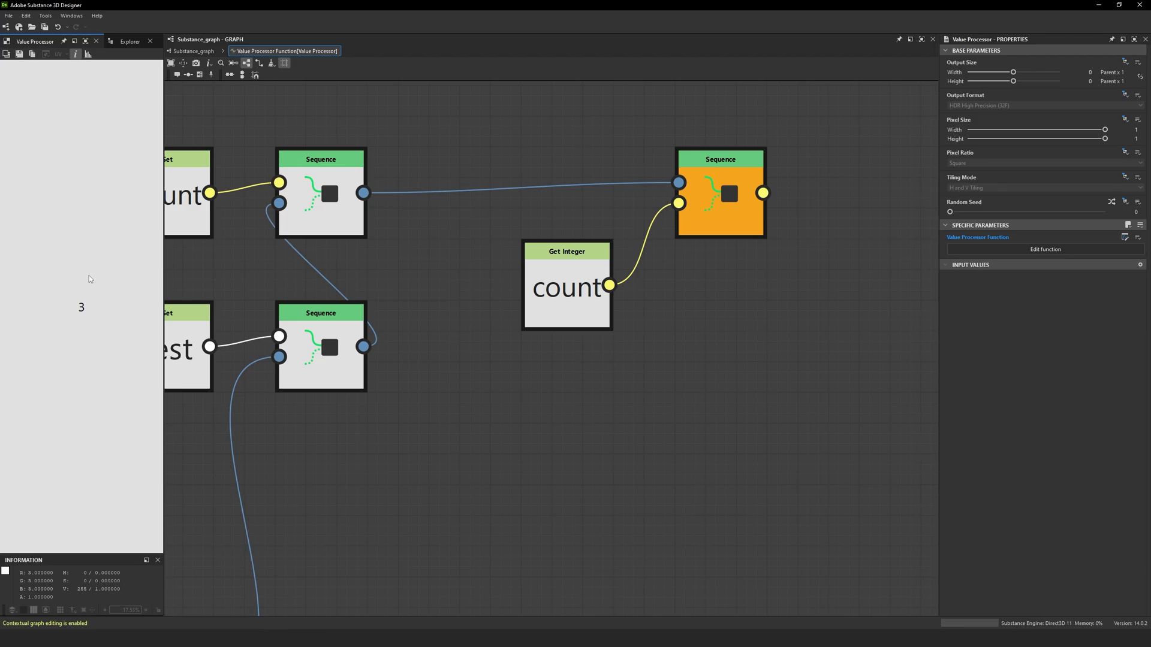
Step: Examine the Float4 version's If...Else node and the Sequence of its Else branch against the previewed count
scroll(555, 326, "down", 5)
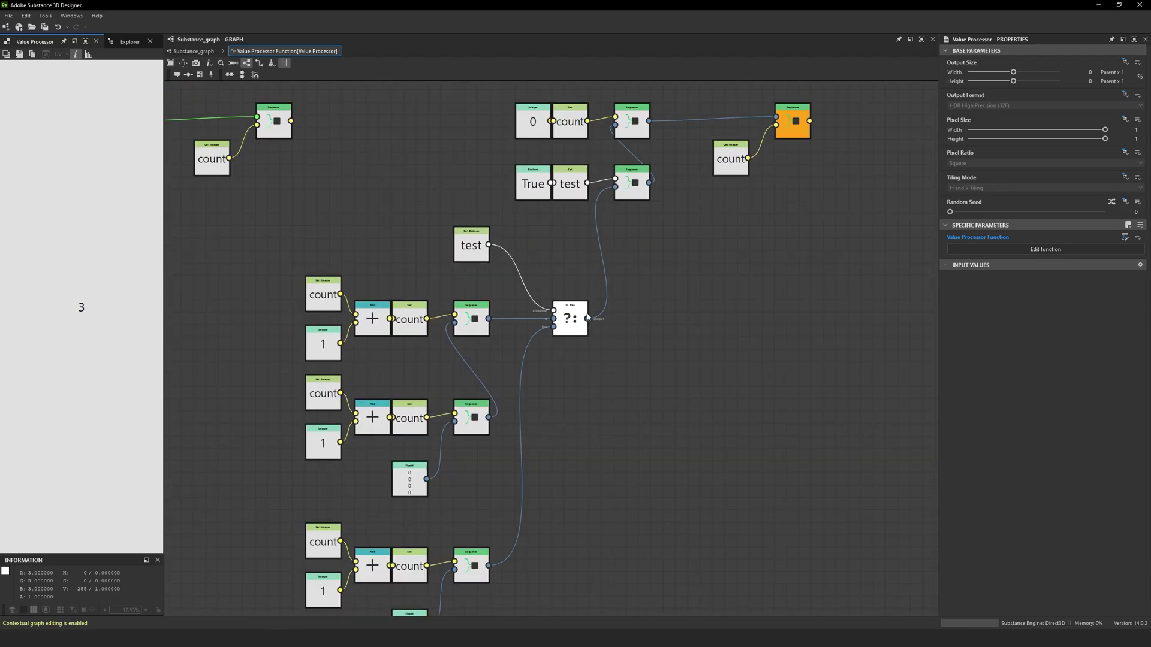
scroll(588, 317, "down", 1)
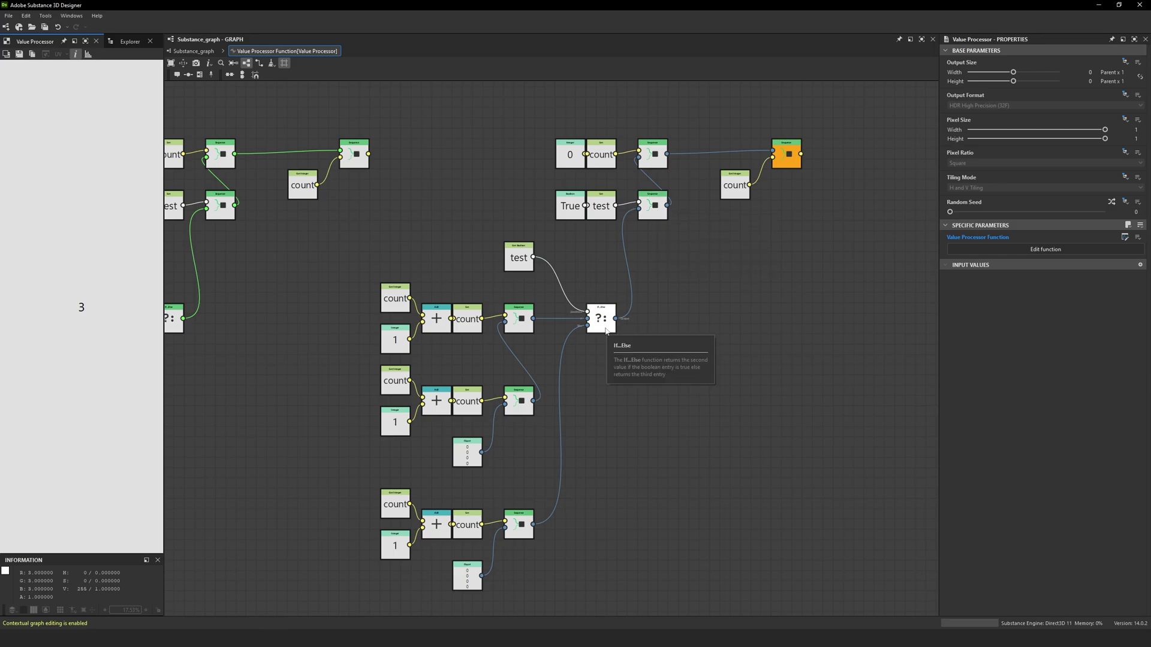
scroll(467, 573, "up", 5)
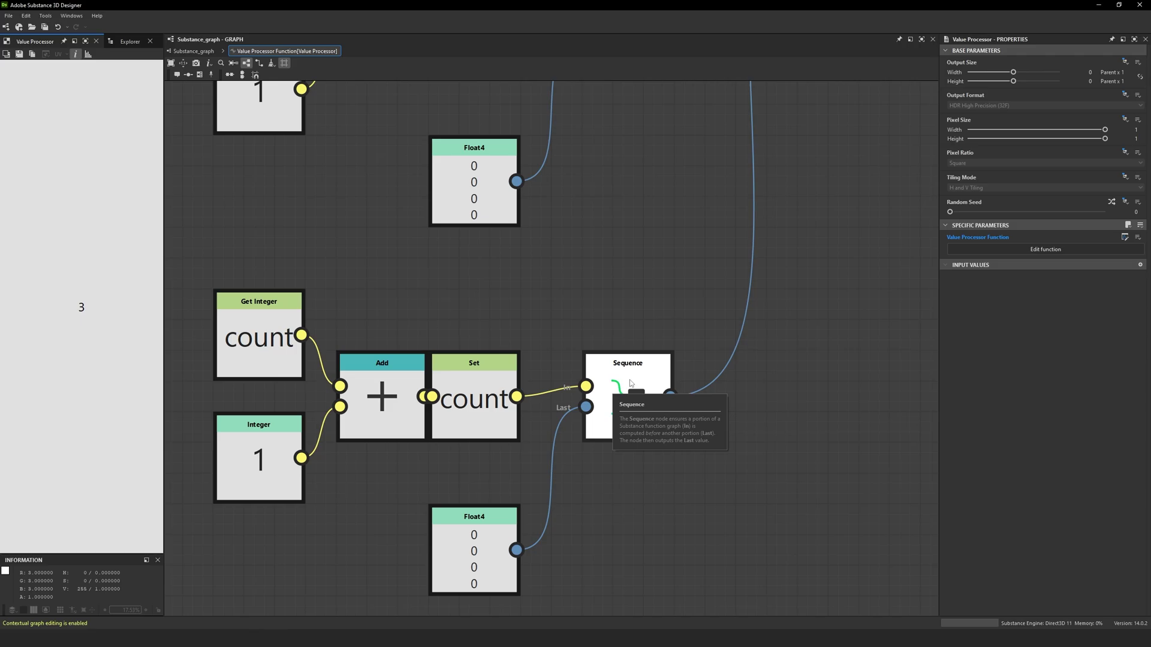
scroll(630, 383, "down", 5)
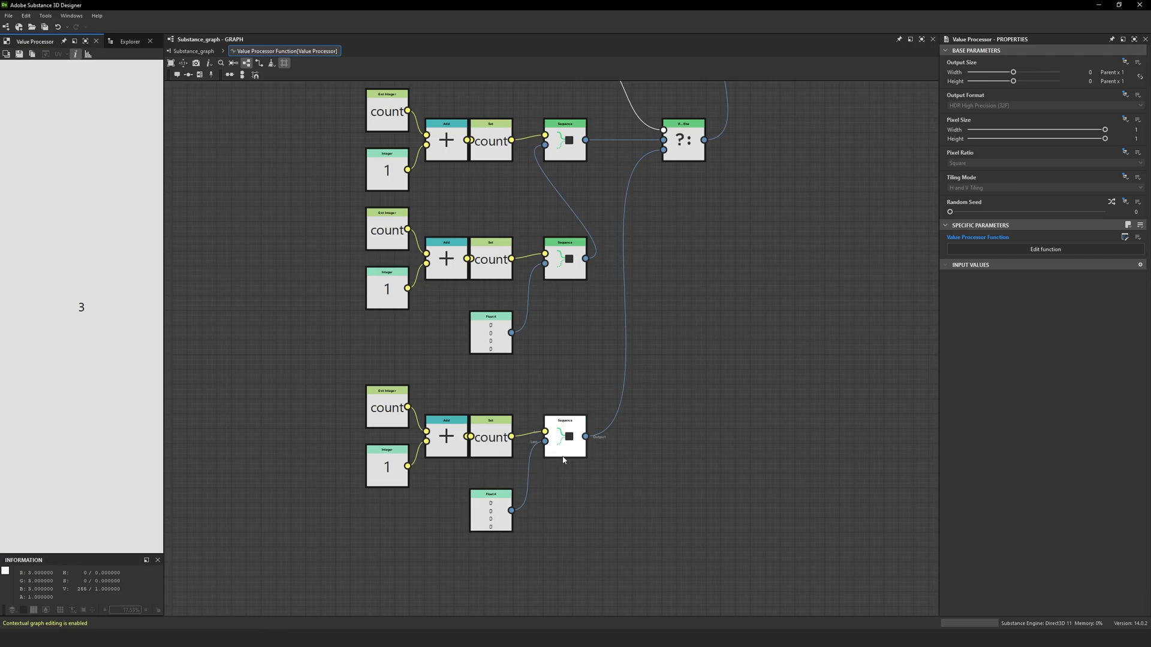
scroll(562, 458, "down", 2)
scroll(562, 458, "down", 1)
middle_click_drag(653, 295, 616, 336)
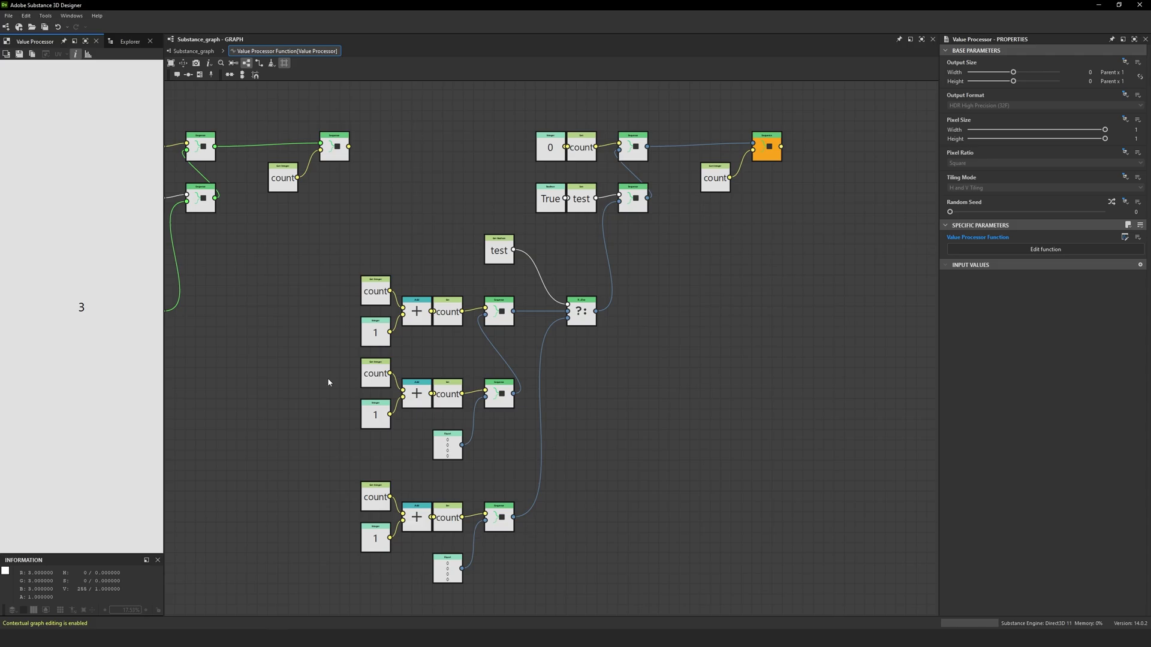
mouse_move(450, 319)
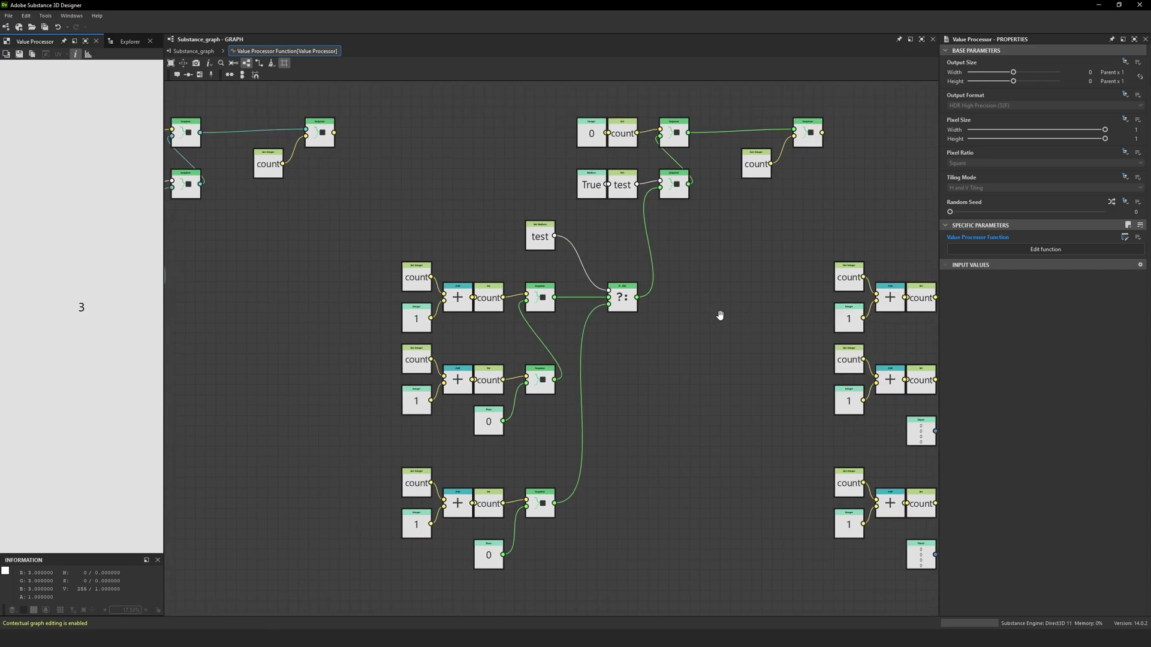
Step: Set the final Sequence of the Float version of the count test as the function's output node
middle_click_drag(716, 314, 706, 317)
mouse_move(481, 568)
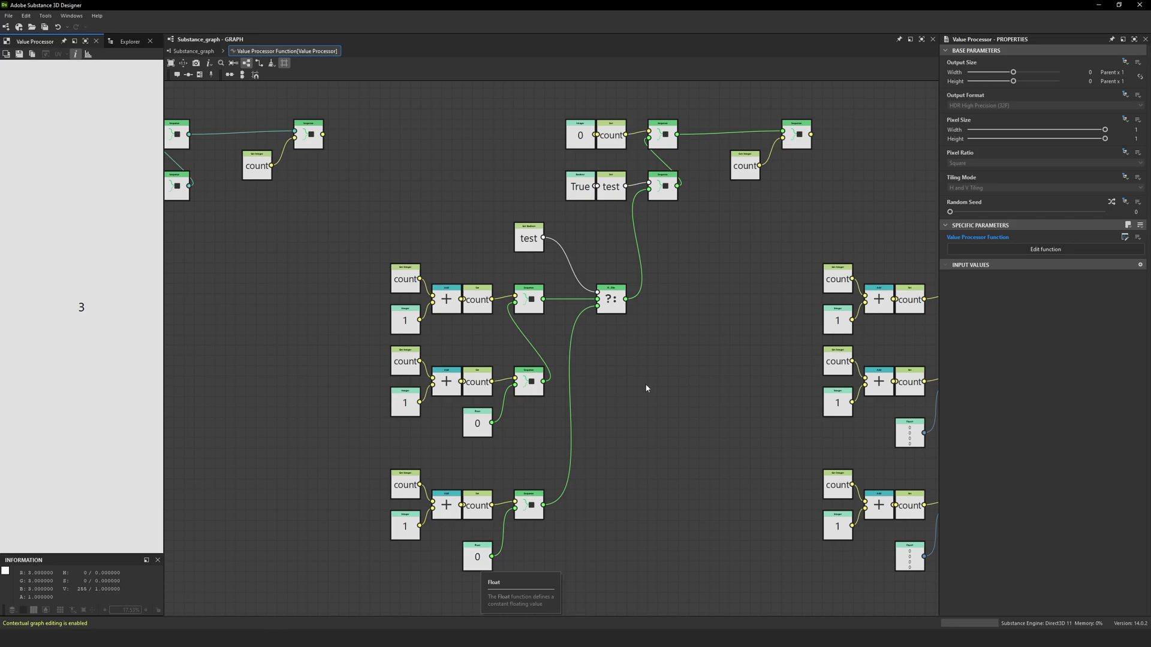
right_click(797, 145)
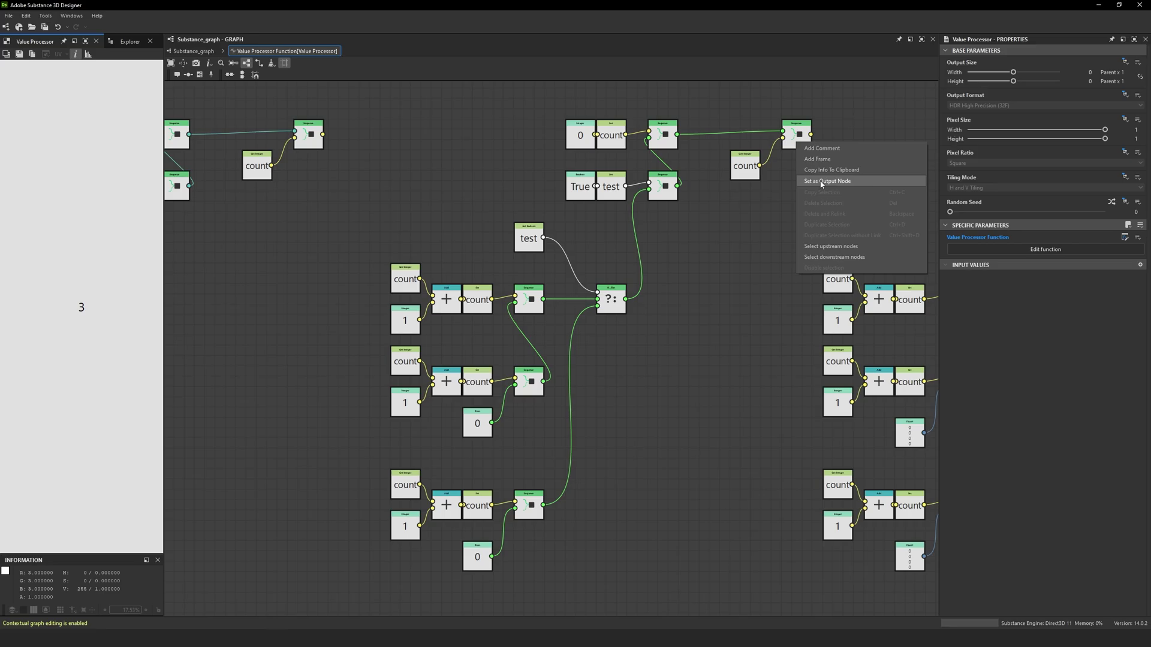
left_click(830, 179)
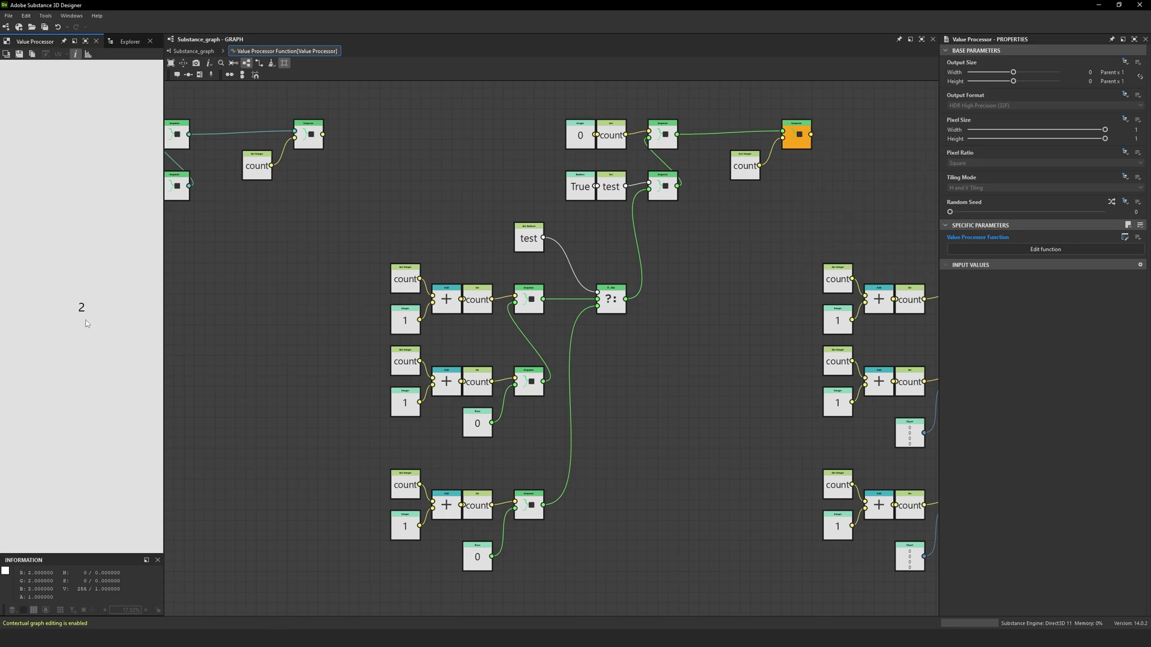
mouse_move(530, 245)
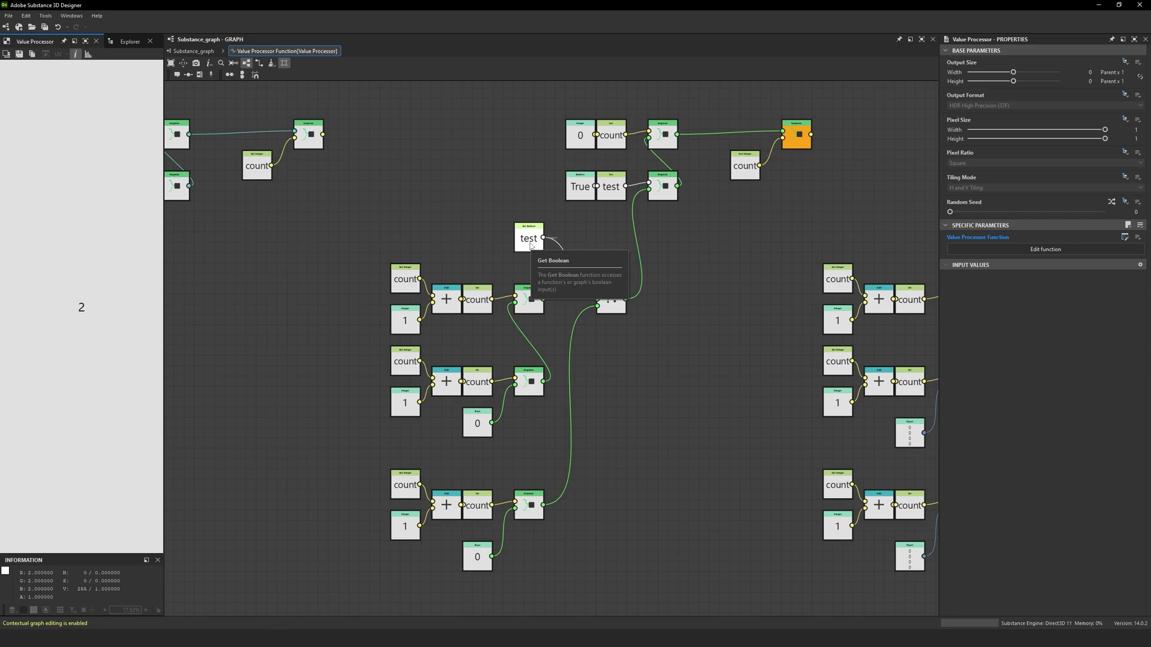
mouse_move(475, 564)
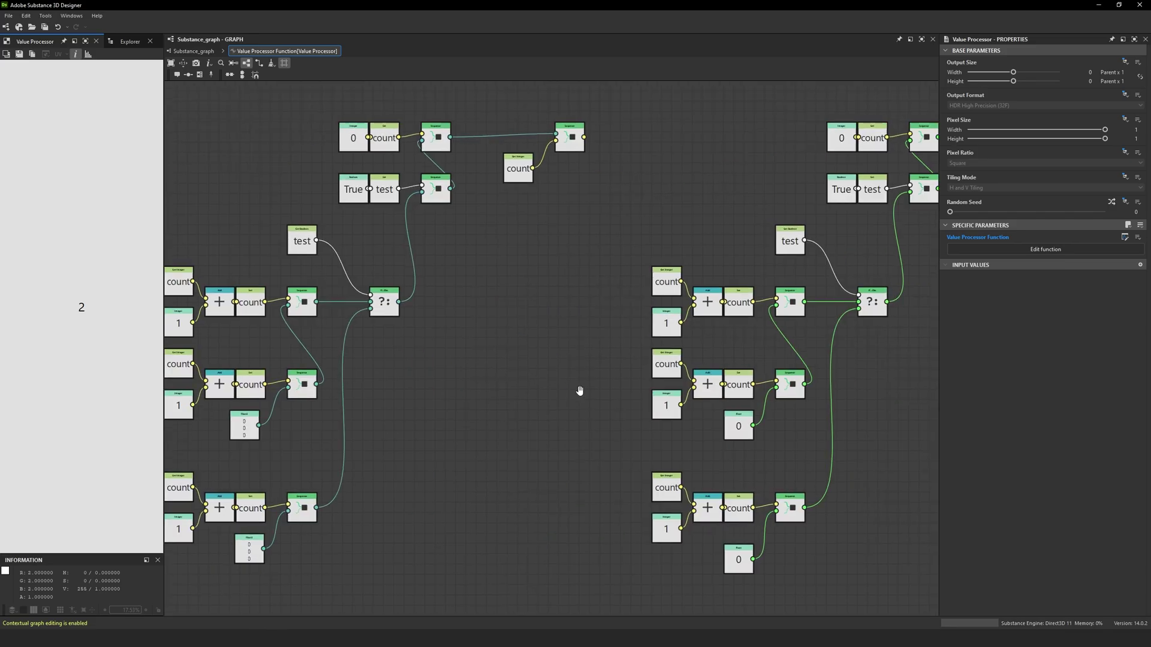
Step: Compare the Float3 and Float2 versions by setting each one's final Sequence in turn as the output node
scroll(763, 385, "up", 3)
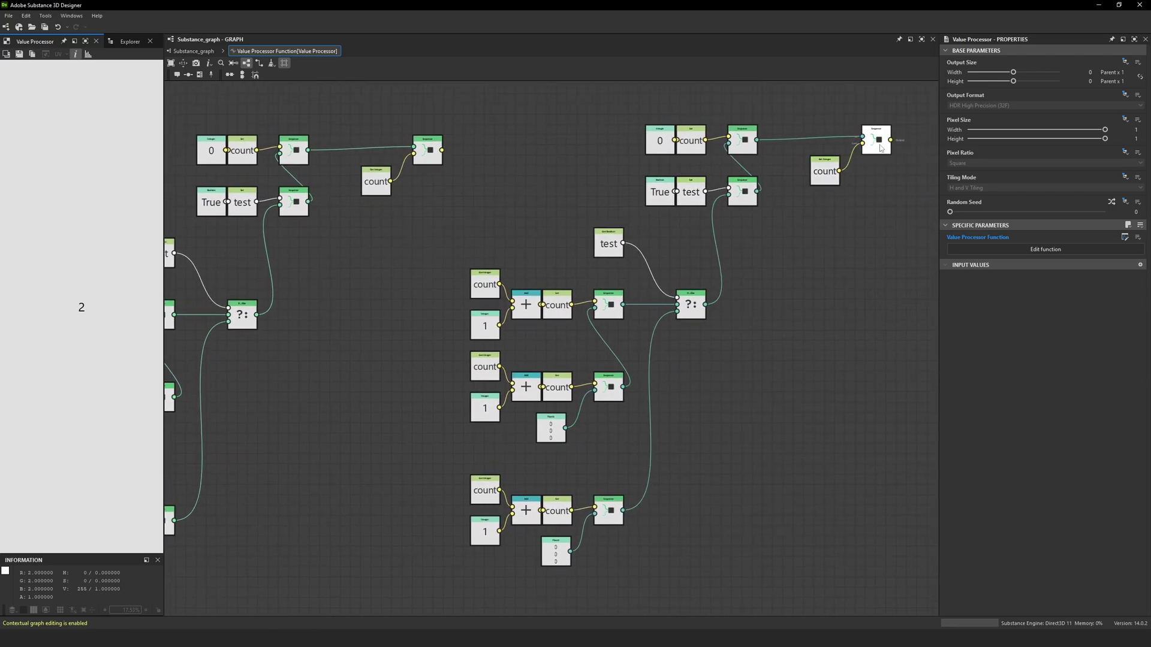
right_click(880, 148)
left_click(902, 190)
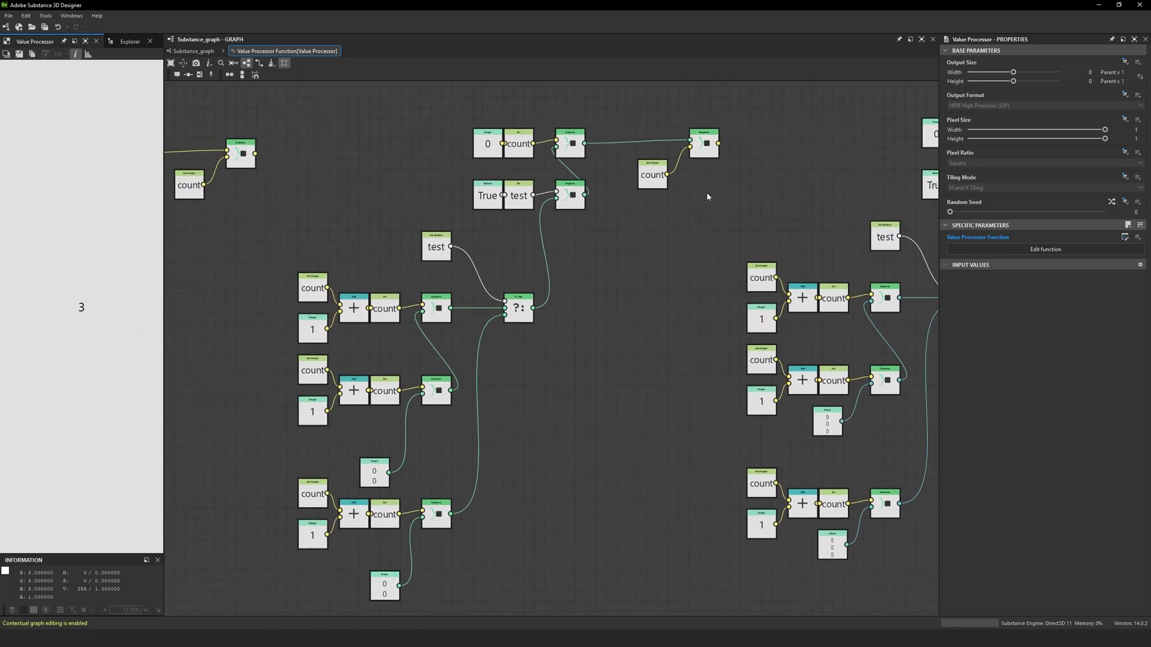
right_click(705, 146)
left_click(738, 188)
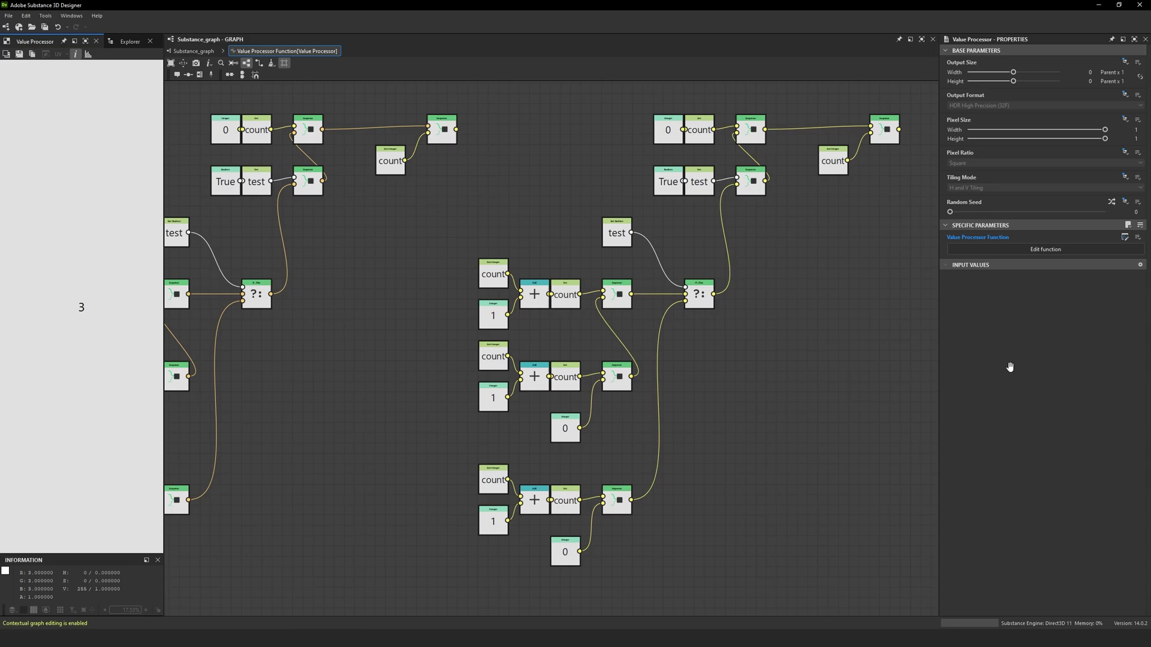
Step: Set the final Sequence of the Integer version of the count test as the function's output node
middle_click_drag(892, 176, 789, 194)
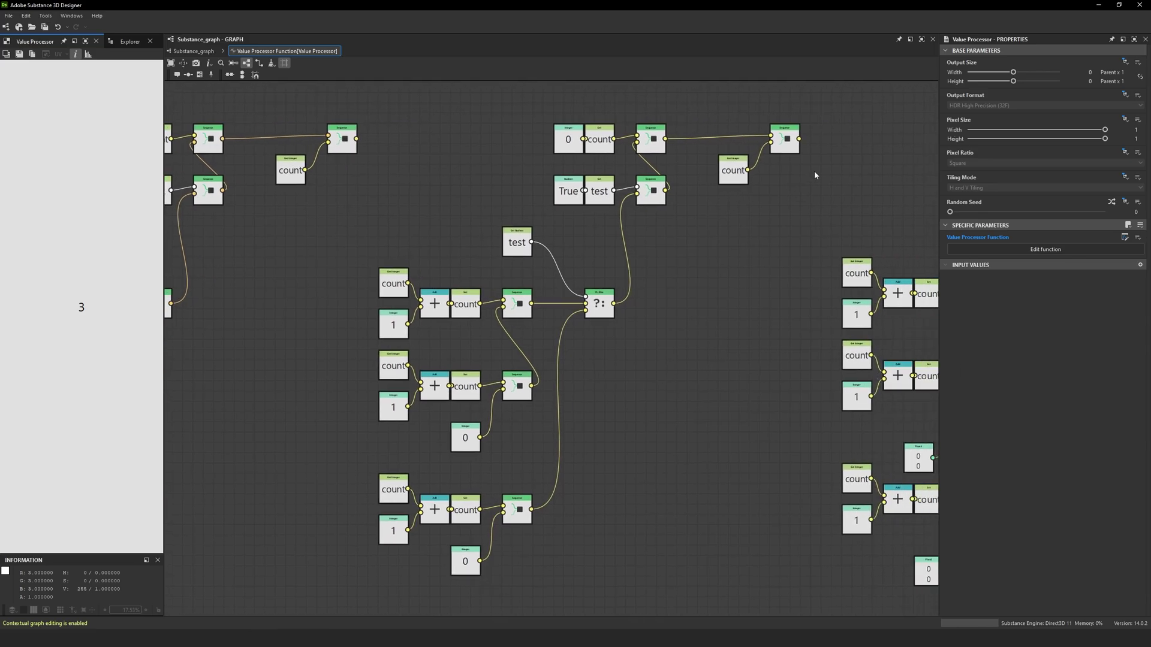
right_click(786, 142)
left_click(797, 179)
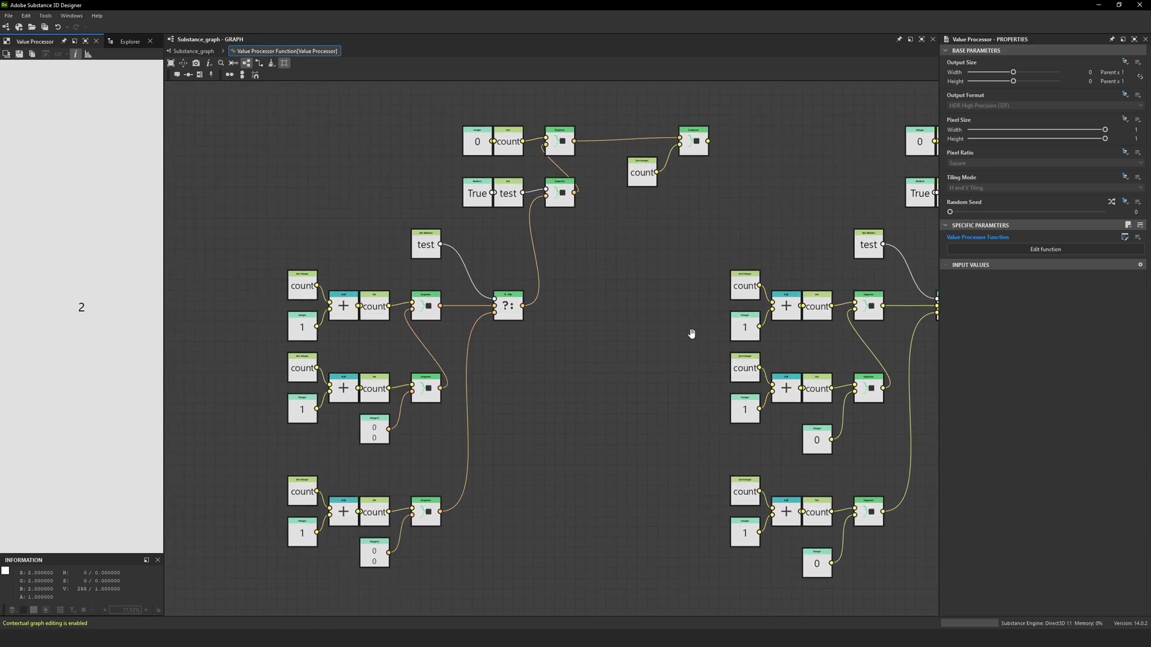
Step: Check the Integer2 constant feeding the Else branch and set the Integer2 version's final Sequence as the output node
middle_click_drag(691, 334, 818, 307)
left_click(525, 543)
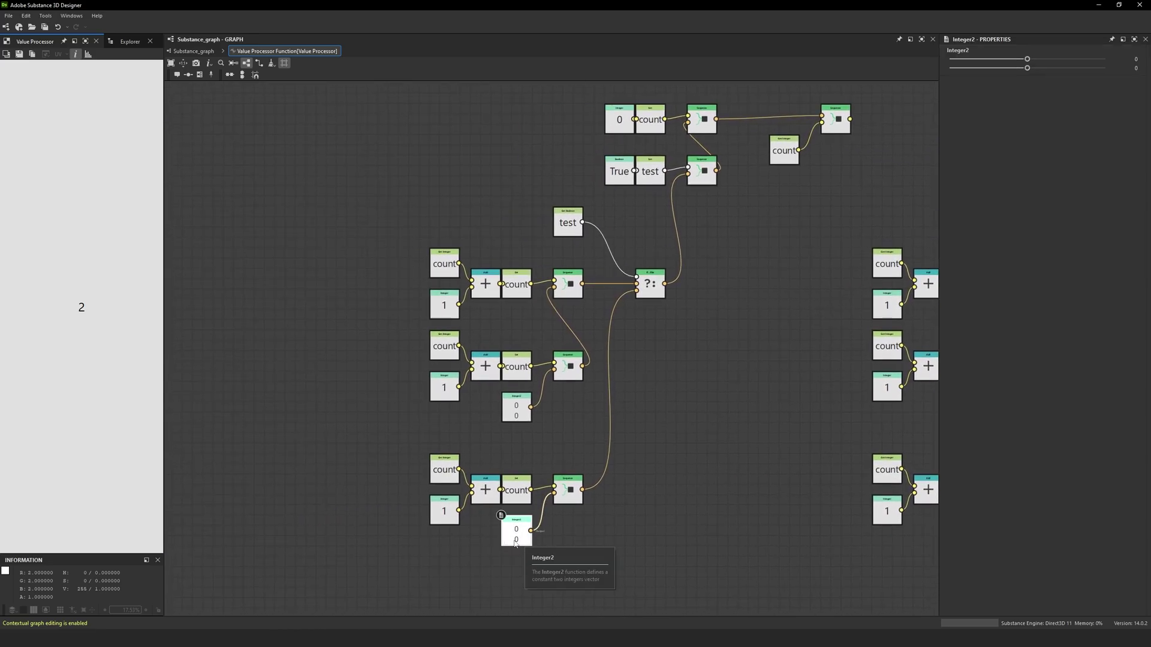
right_click(839, 124)
left_click(851, 163)
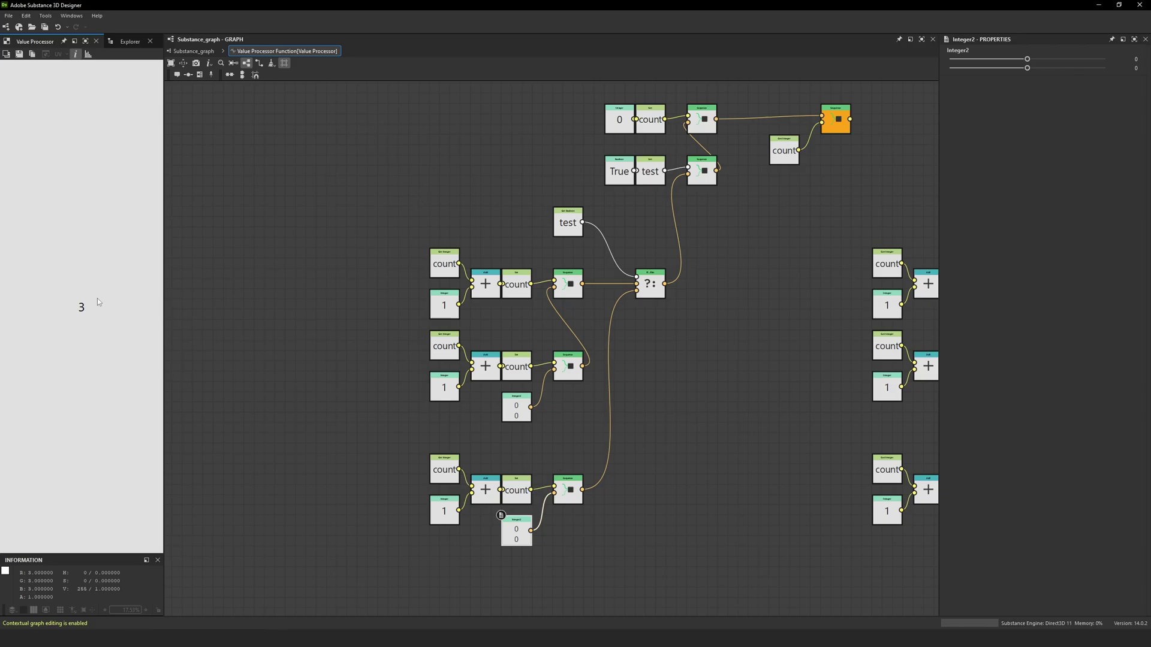
Step: Duplicate the whole Integer2 version of the count test and place the copy in empty space beside the original
left_click_drag(348, 125, 851, 552)
key("ctrl+c")
key("ctrl+v")
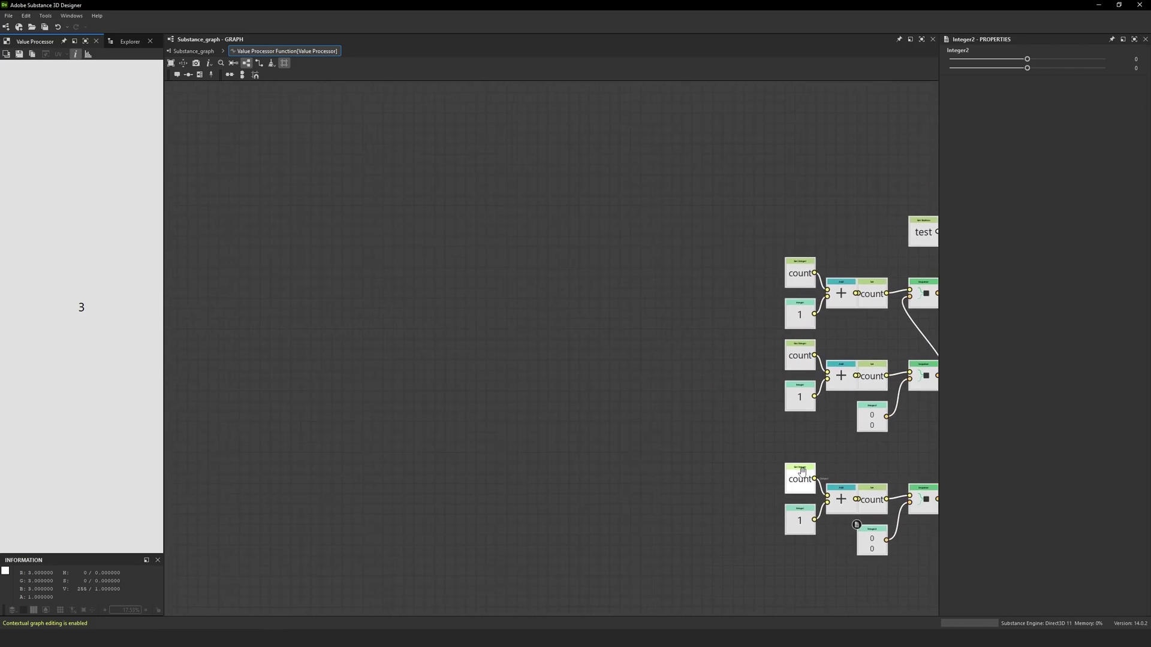
left_click_drag(605, 376, 445, 312)
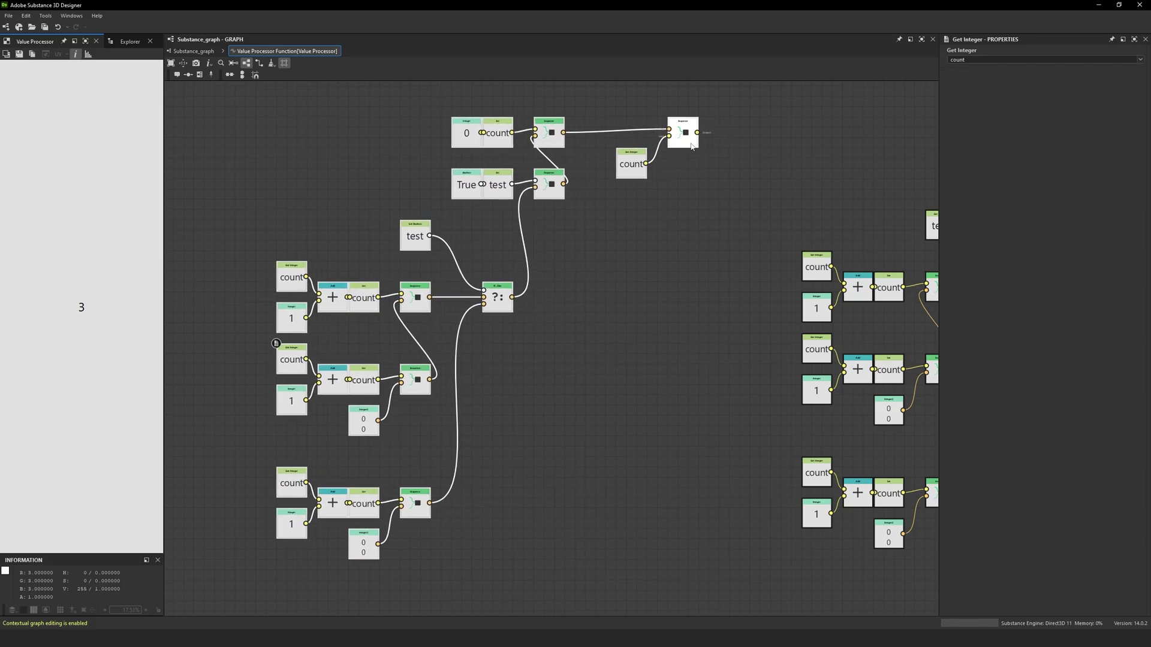
Step: Replace the Integer2 constants in the copy's branches with Boolean False nodes and set its final Sequence as the output node
middle_click_drag(669, 298, 724, 299)
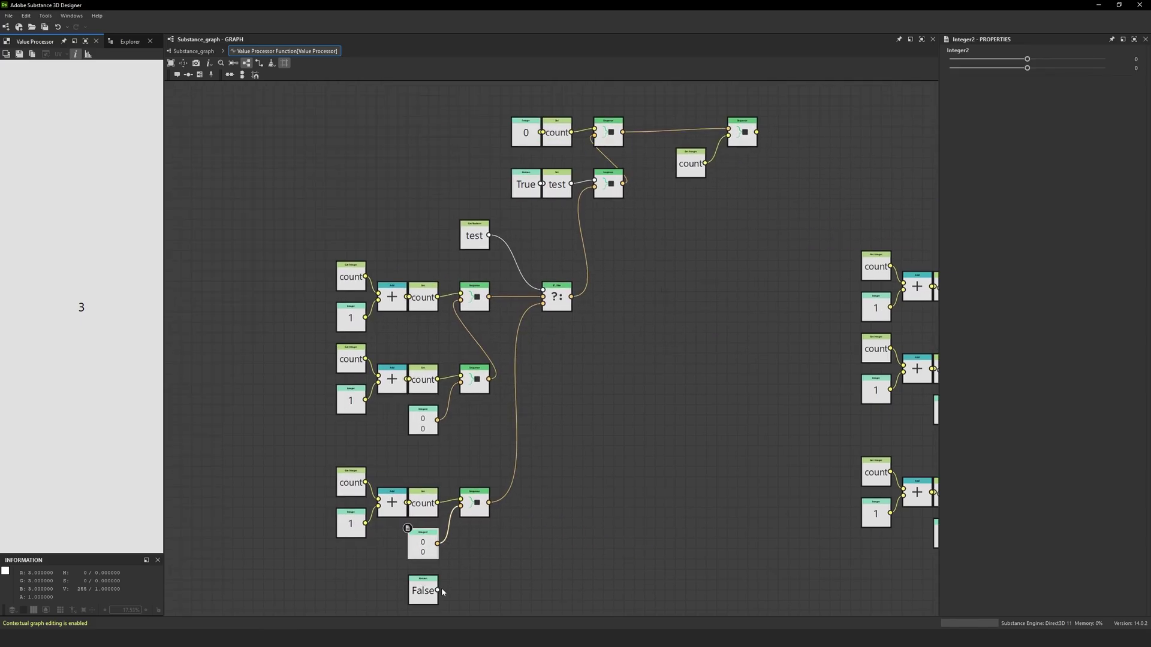
left_click_drag(437, 590, 461, 507)
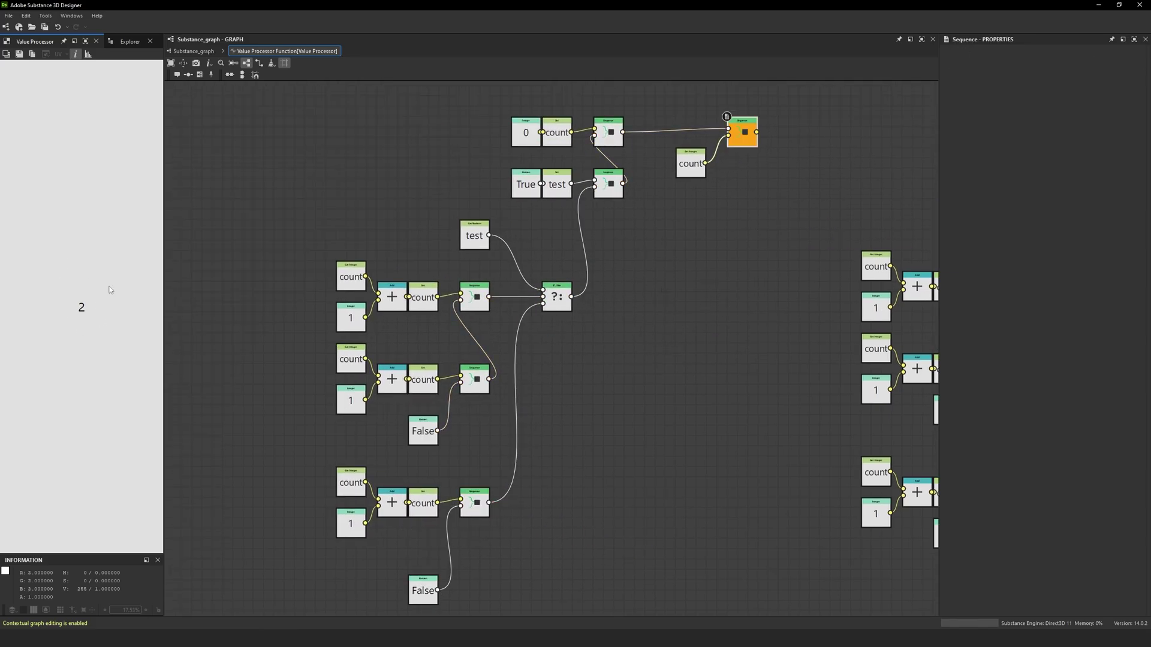